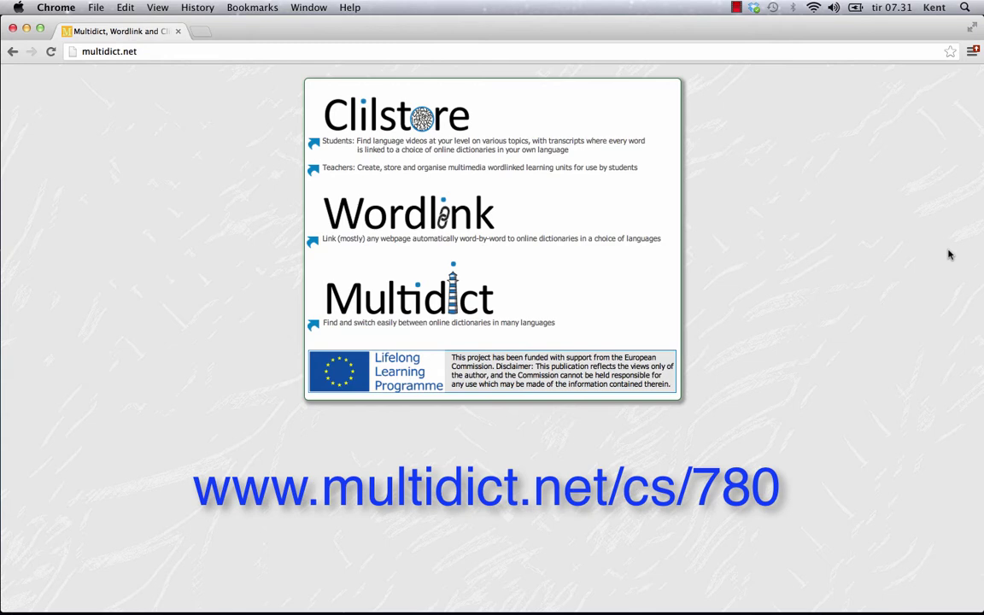
Empty the browser's address bar so a new web address can be typed
{"action": "left_click", "coordinate": [126, 51]}
{"action": "key", "text": "BackSpace"}
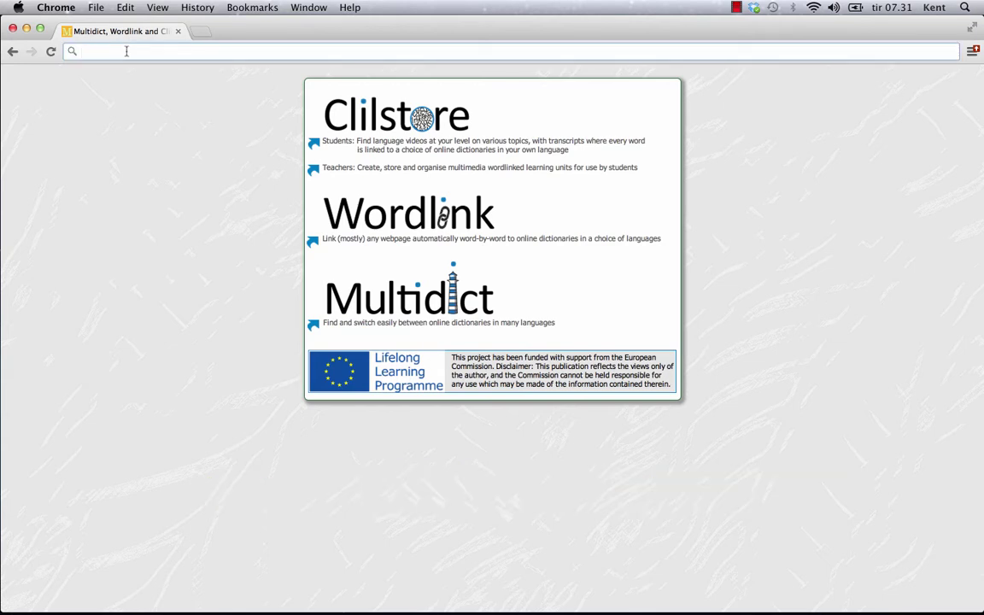
{"action": "type", "text": "www."}
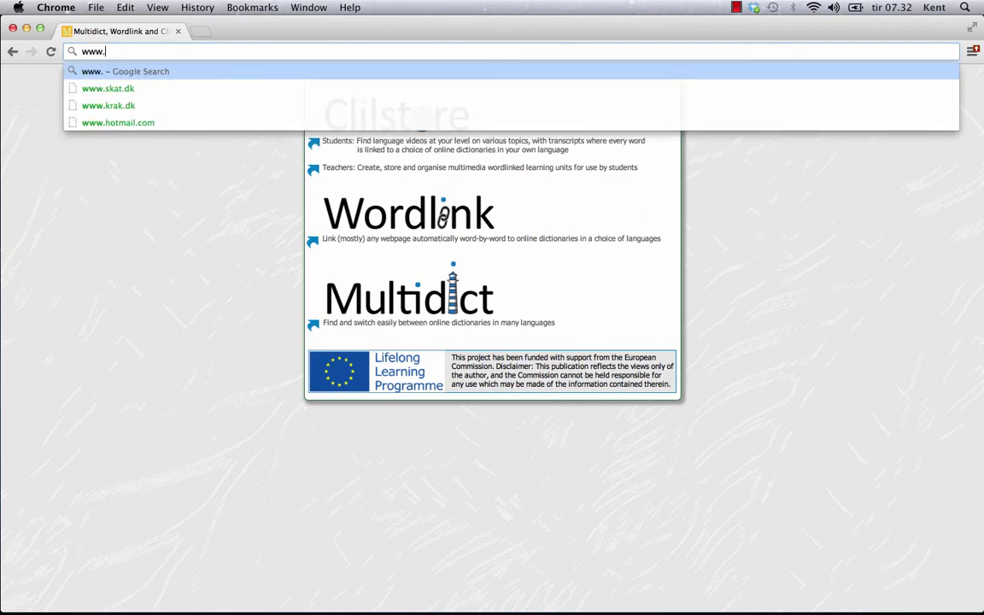
{"action": "type", "text": "mu"}
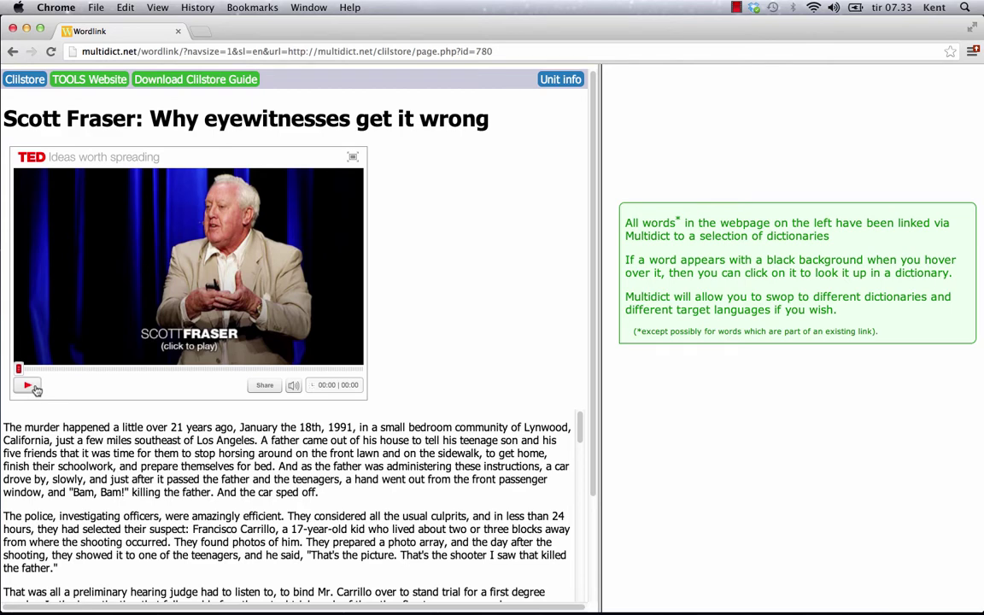
{"action": "scroll", "coordinate": [549, 423], "scroll_direction": "down", "scroll_amount": 2}
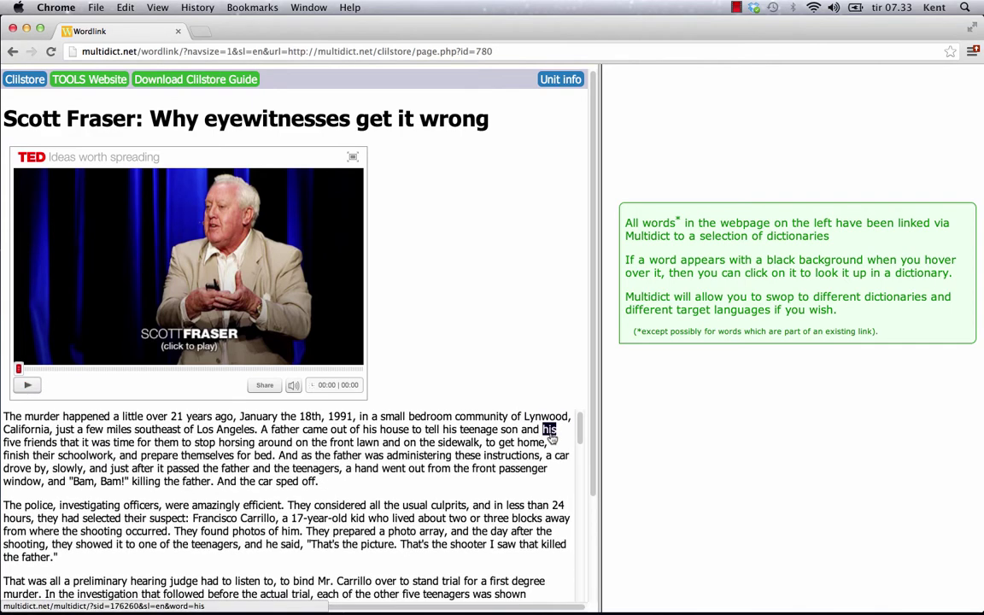
{"action": "scroll", "coordinate": [549, 435], "scroll_direction": "down", "scroll_amount": 5}
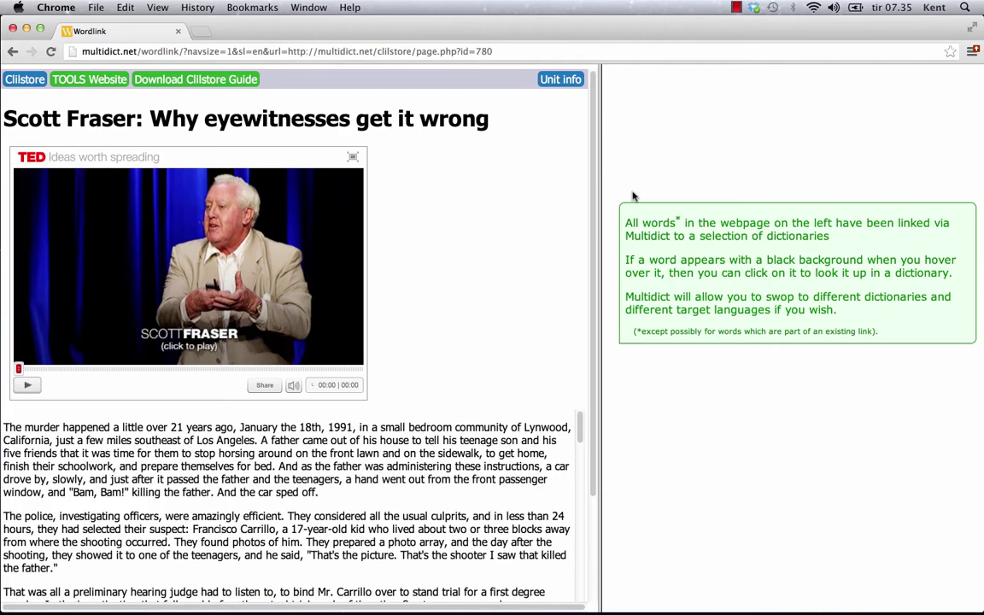
{"action": "left_click", "coordinate": [368, 454]}
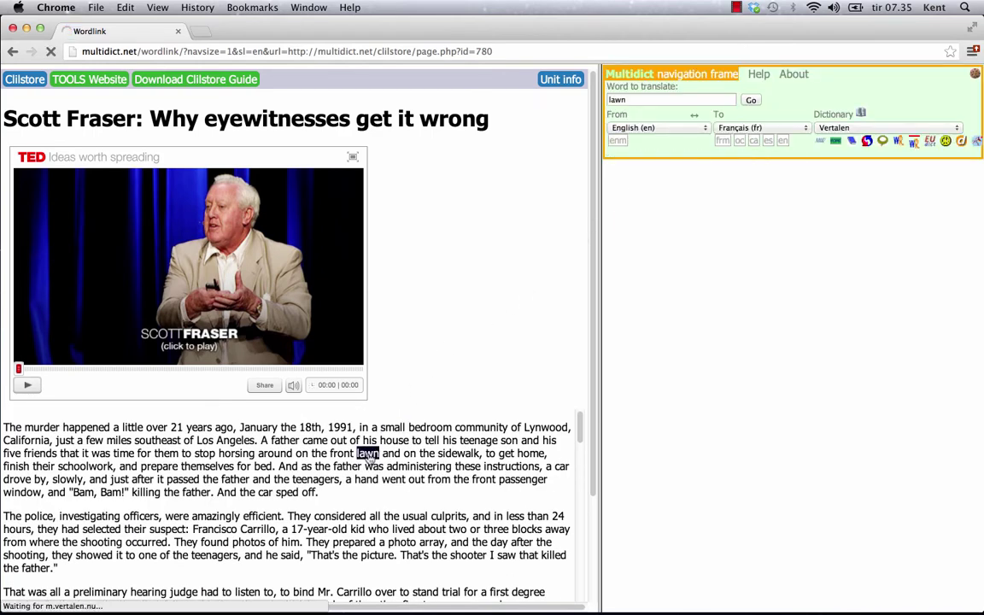
{"action": "left_click", "coordinate": [511, 466]}
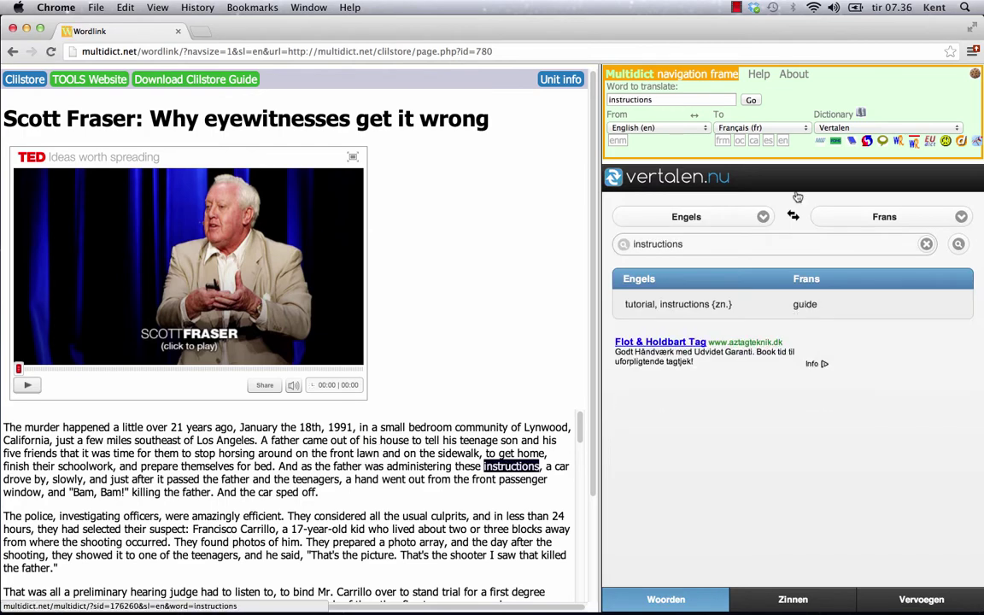
Switch the target language to Español and look up 'instructions' in other dictionaries, ending on TriTrans
{"action": "left_click", "coordinate": [804, 128]}
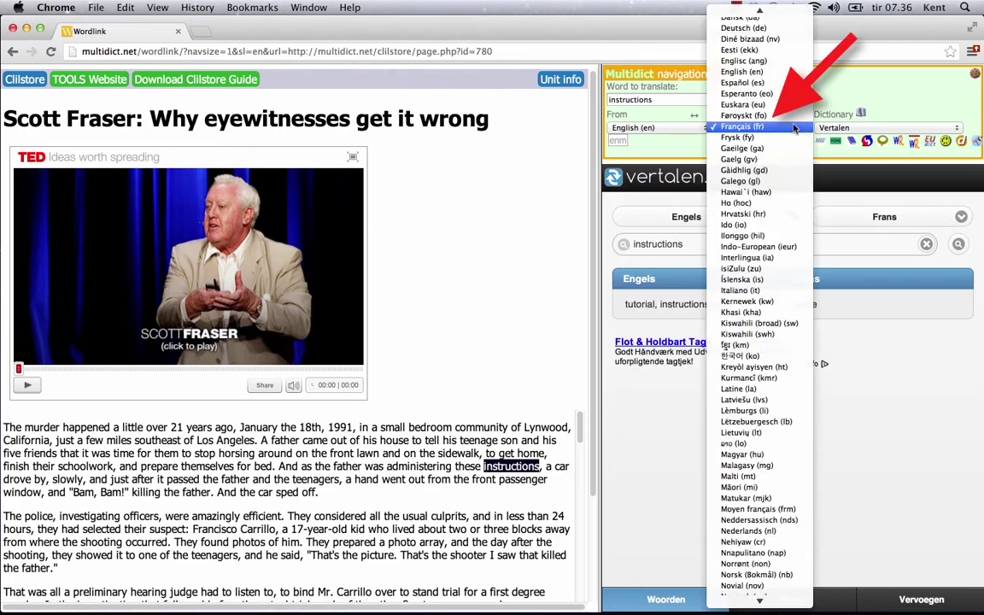
{"action": "left_click", "coordinate": [741, 82]}
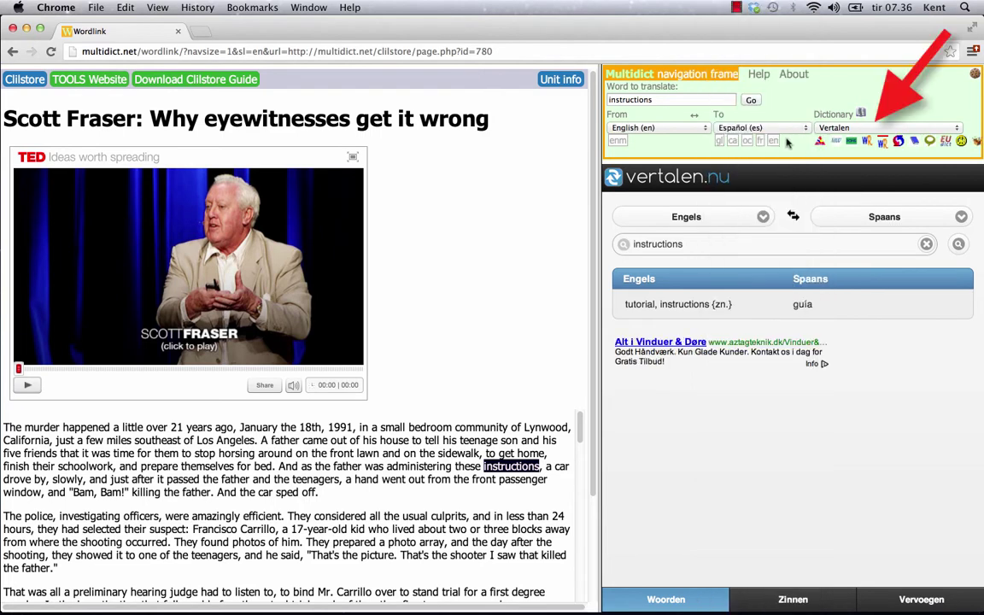
{"action": "left_click", "coordinate": [820, 142]}
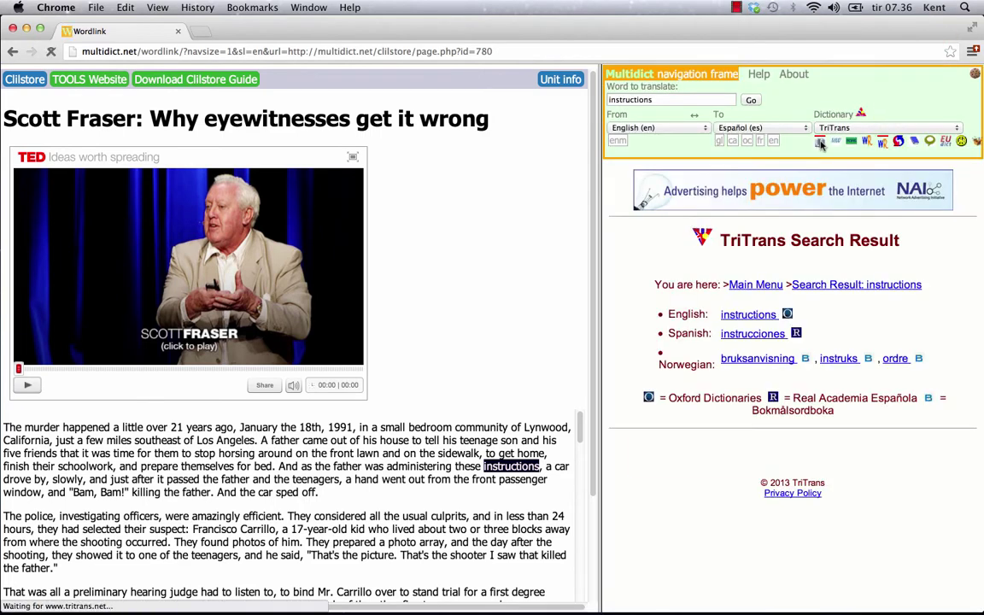
{"action": "left_click", "coordinate": [835, 140]}
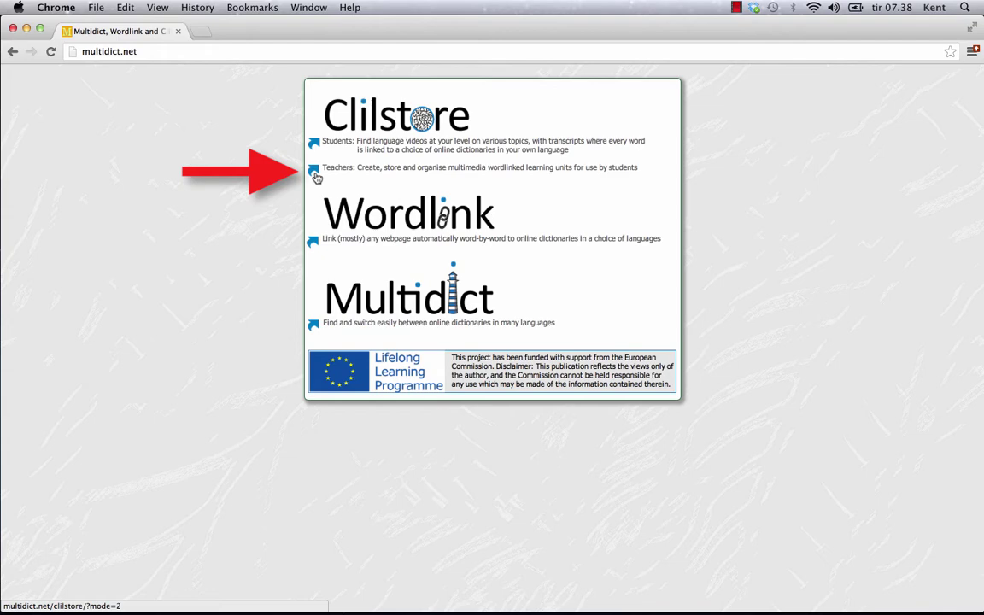
From the Teachers page, start registration and enter a user ID and the teacher's full name
{"action": "left_click", "coordinate": [315, 176]}
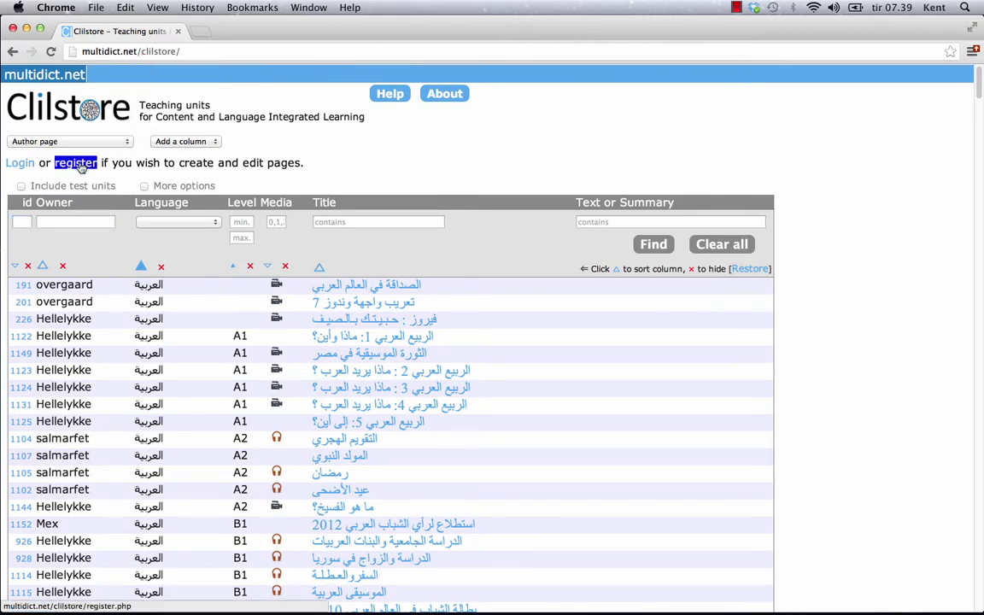
{"action": "left_click", "coordinate": [78, 163]}
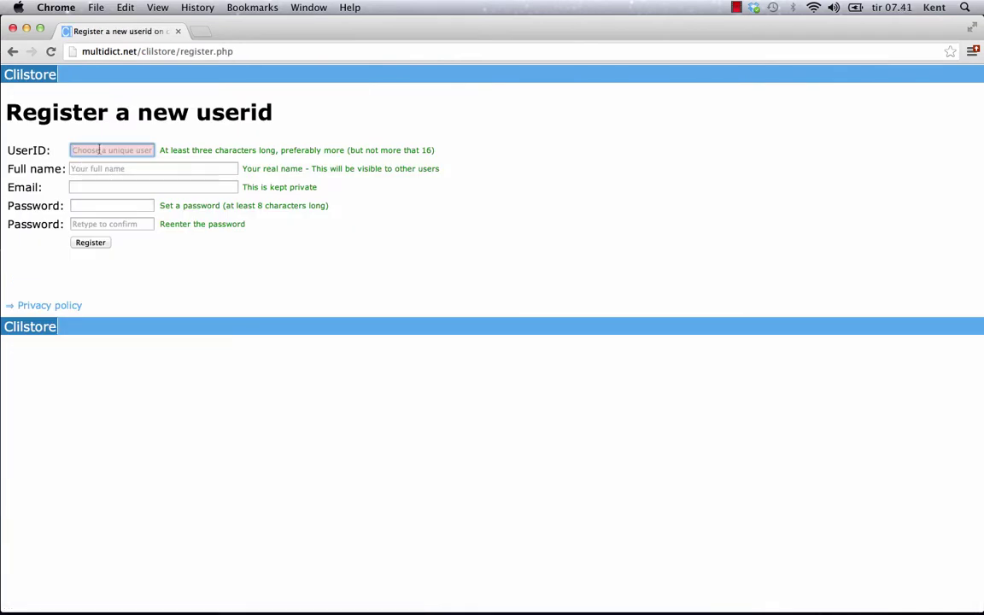
{"action": "type", "text": "daBo"}
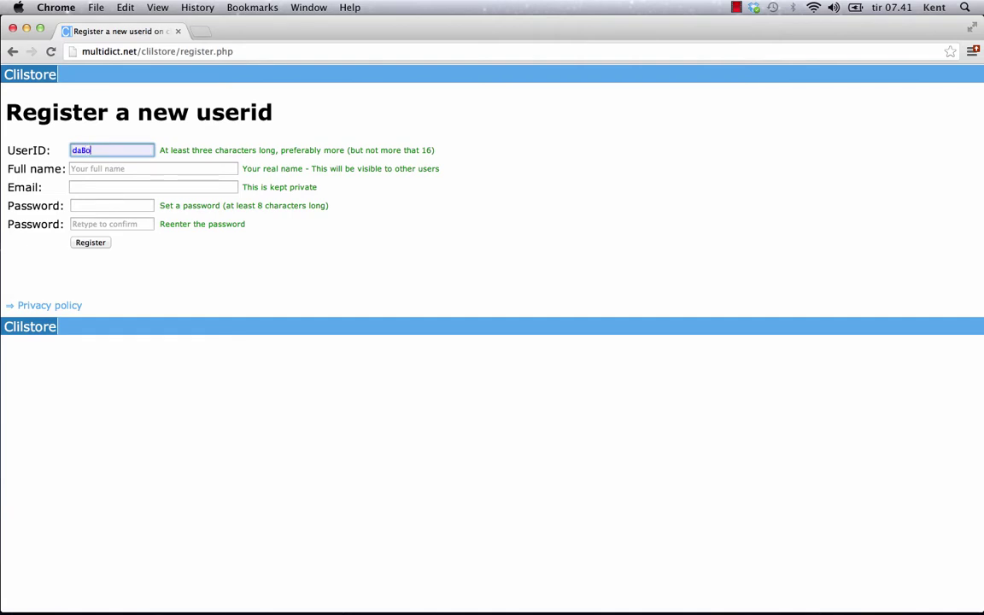
{"action": "type", "text": "ss"}
{"action": "left_click", "coordinate": [99, 167]}
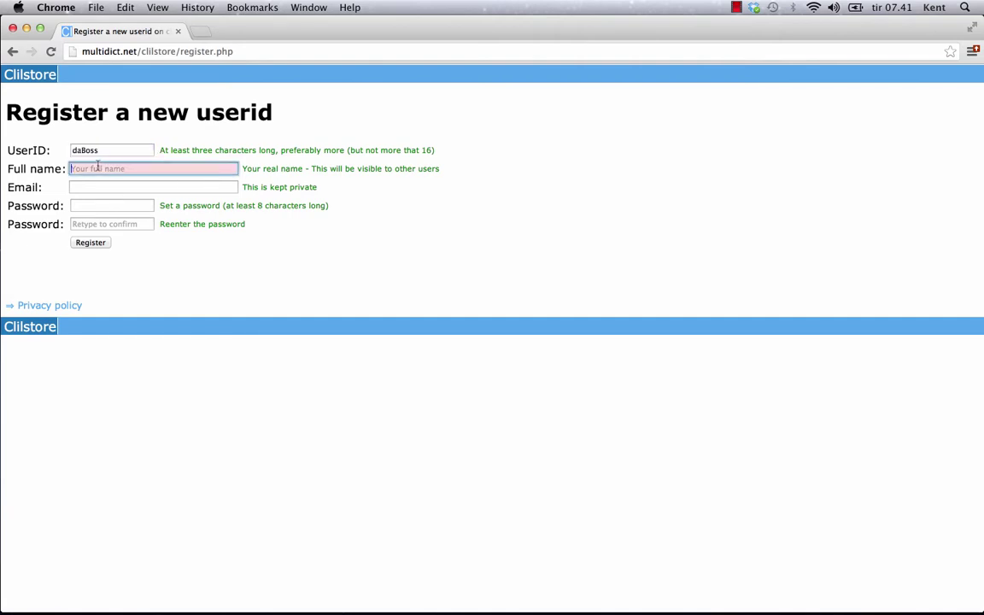
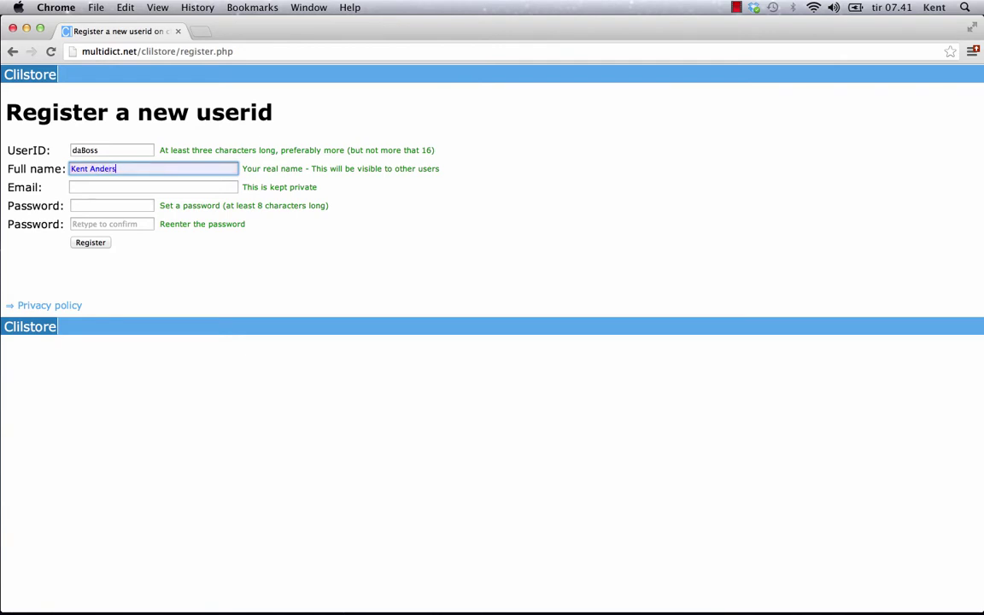
Fill in the e-mail address and password, then submit the registration form
{"action": "left_click", "coordinate": [102, 183]}
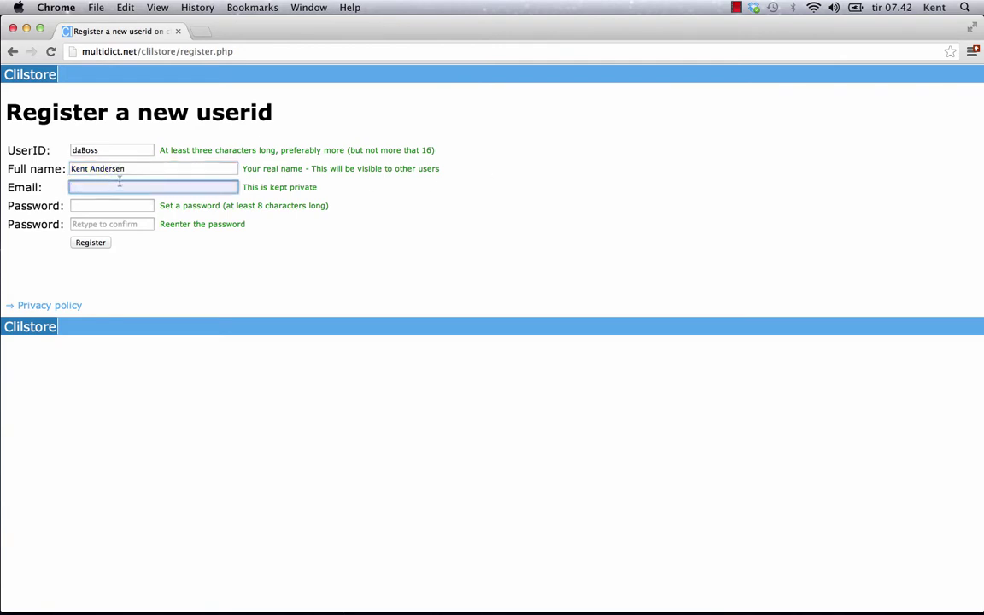
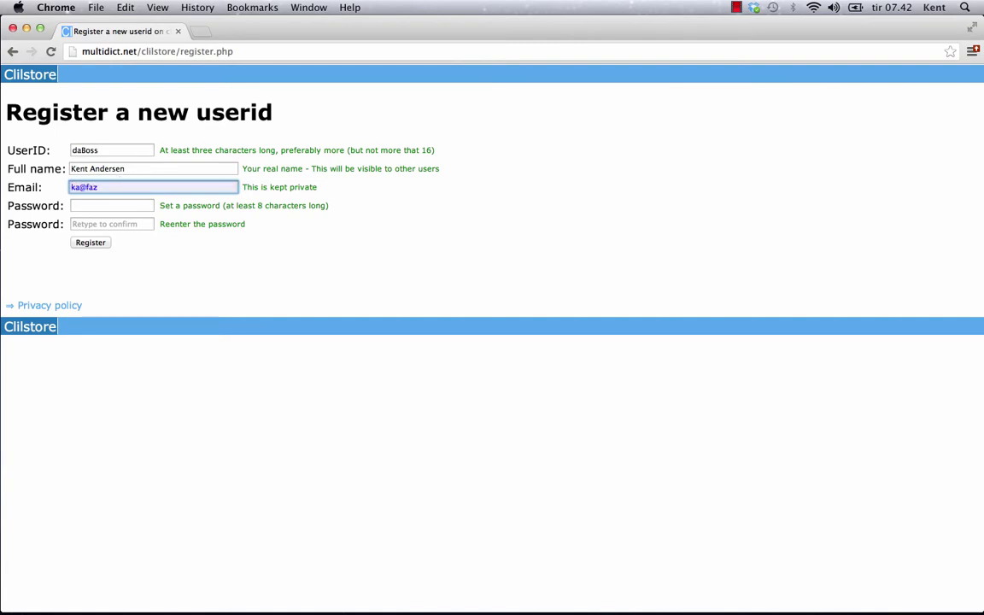
{"action": "left_click", "coordinate": [83, 206]}
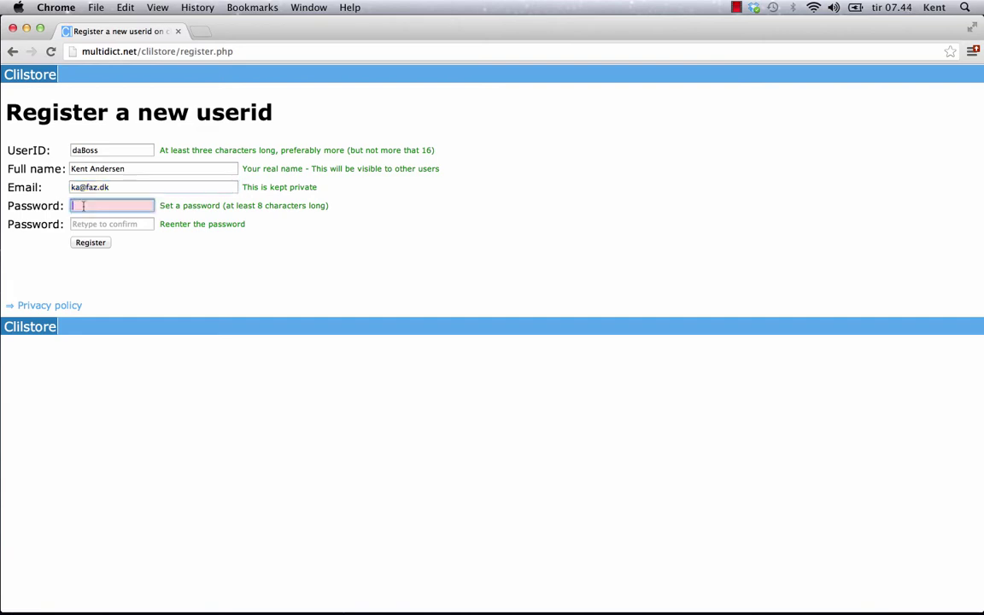
{"action": "type", "text": "••••••••••••"}
{"action": "key", "text": "Tab"}
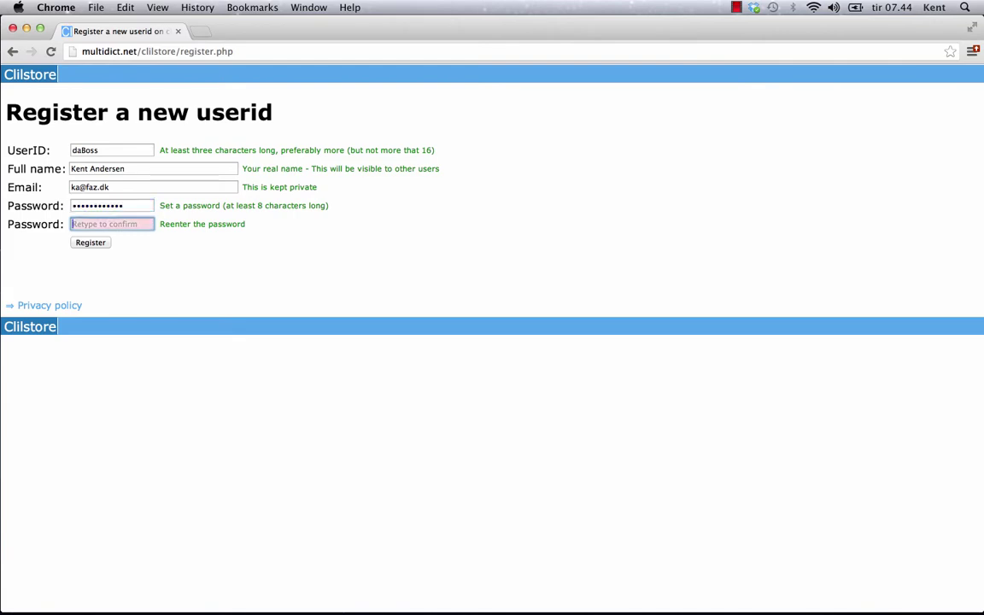
{"action": "type", "text": "••••••••••••"}
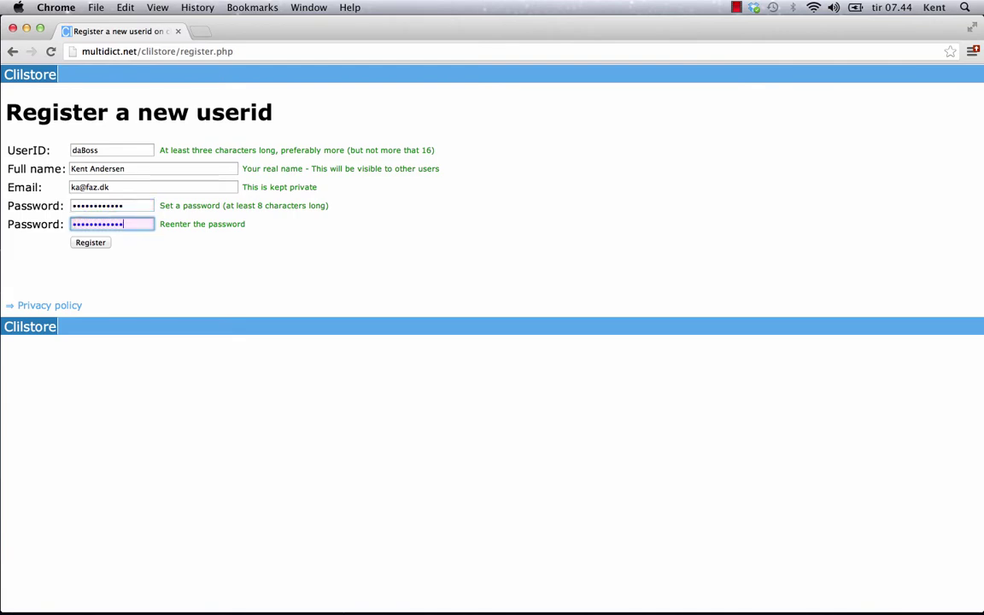
{"action": "left_click", "coordinate": [90, 242]}
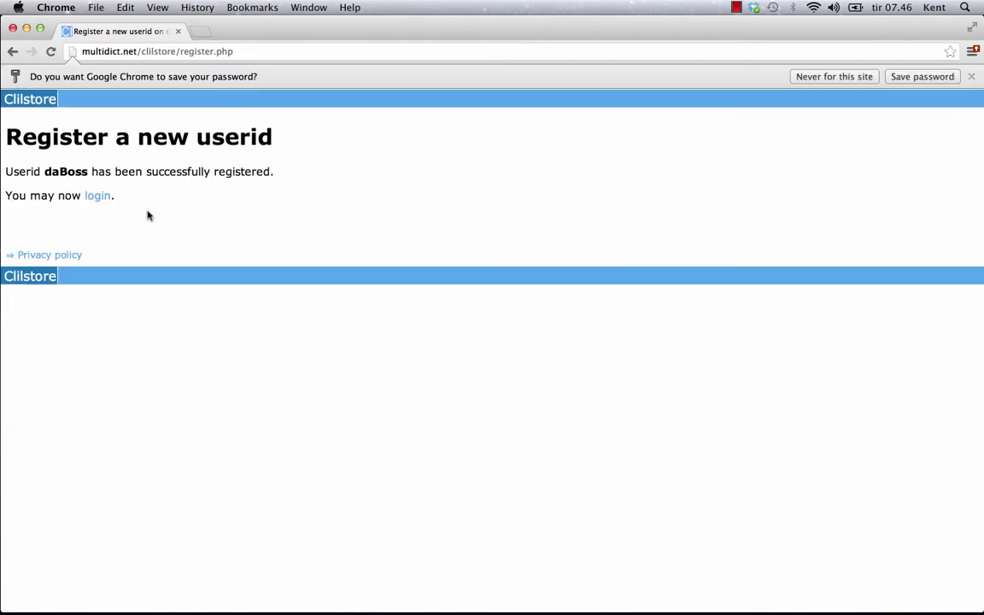
Log in with the new user ID and password, then return to the Clilstore teaching-units page
{"action": "double_click", "coordinate": [98, 197]}
{"action": "left_click", "coordinate": [98, 197]}
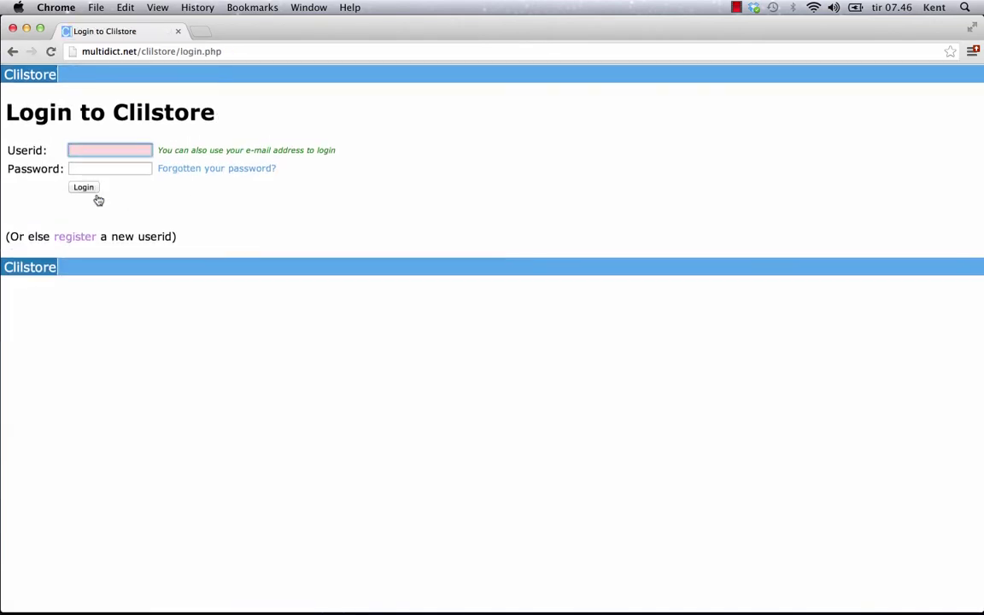
{"action": "type", "text": "daBoss"}
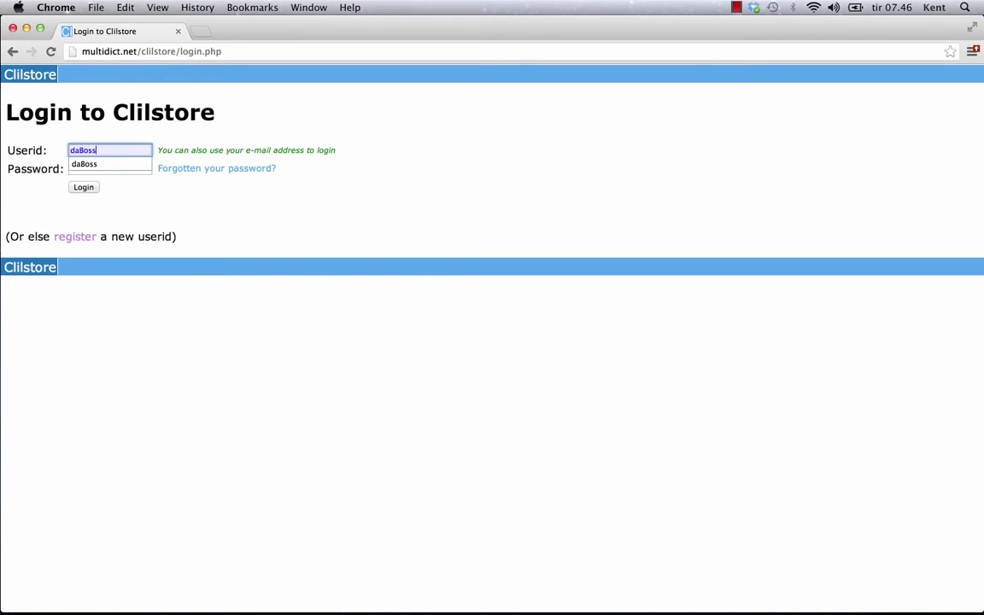
{"action": "key", "text": "Tab"}
{"action": "type", "text": "••••••"}
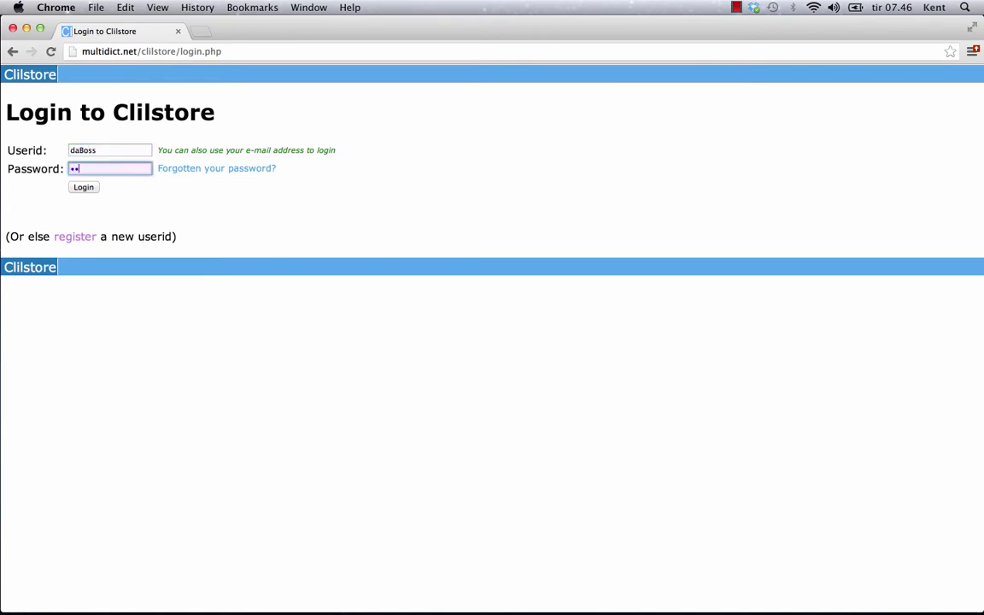
{"action": "type", "text": "••••••"}
{"action": "left_click", "coordinate": [87, 188]}
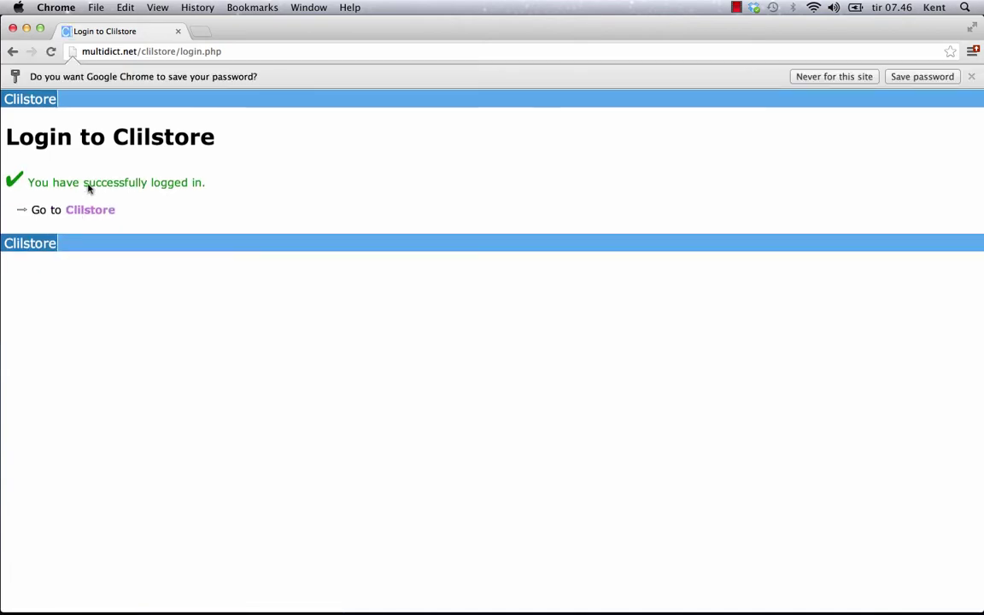
{"action": "left_click", "coordinate": [90, 210]}
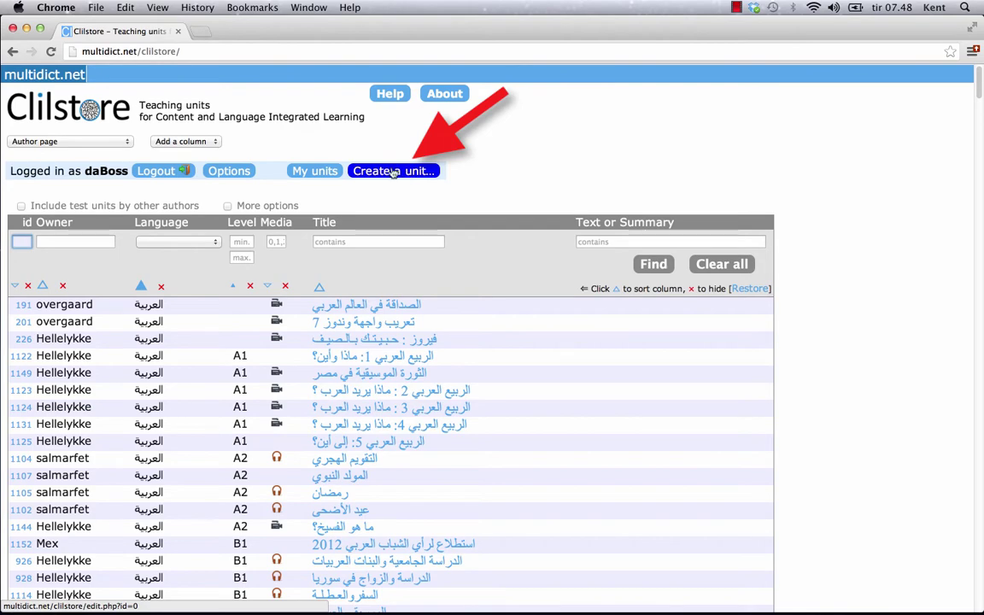
Create a new unit and paste 'Scott Fraser: Why eyewitnesses get it wrong' as its title
{"action": "left_click", "coordinate": [392, 172]}
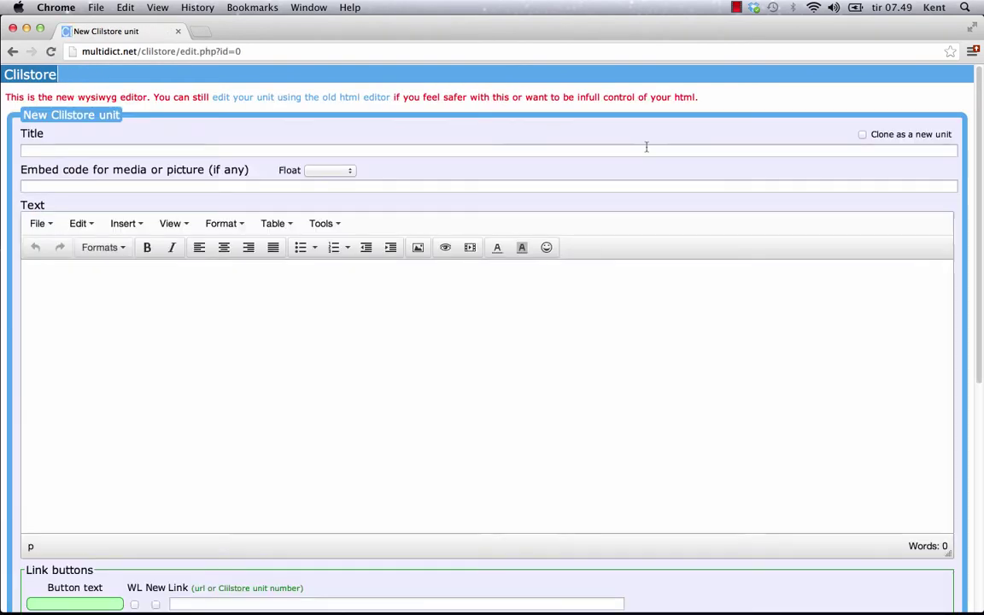
{"action": "left_click", "coordinate": [646, 150]}
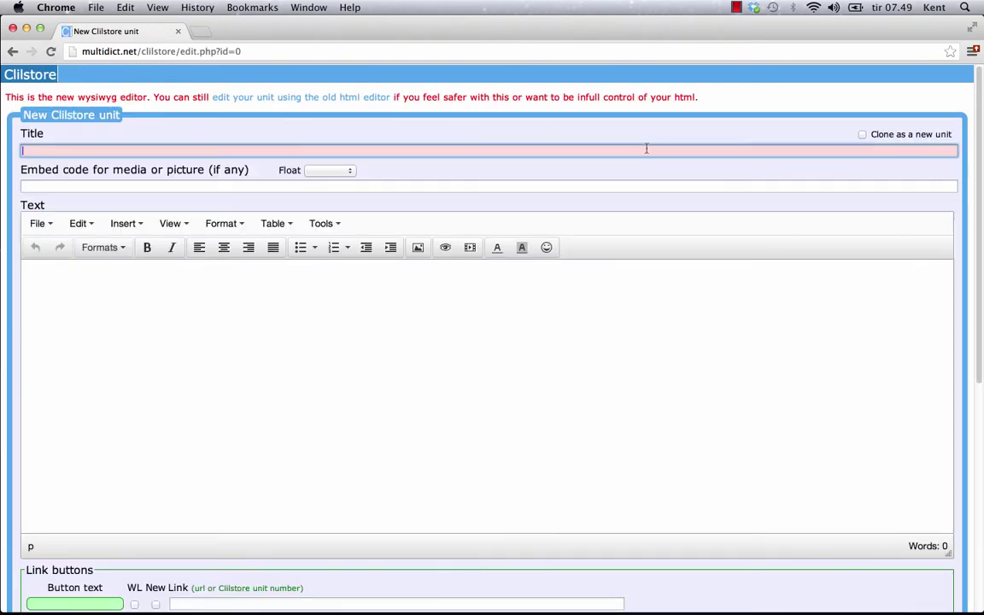
{"action": "left_click", "coordinate": [574, 187]}
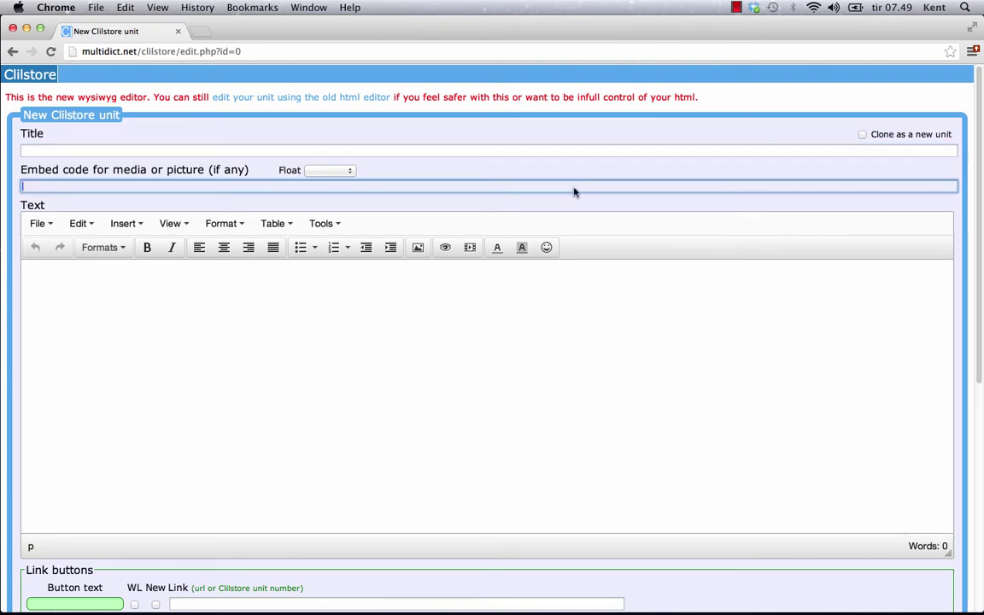
{"action": "left_click", "coordinate": [347, 170]}
{"action": "left_click", "coordinate": [380, 149]}
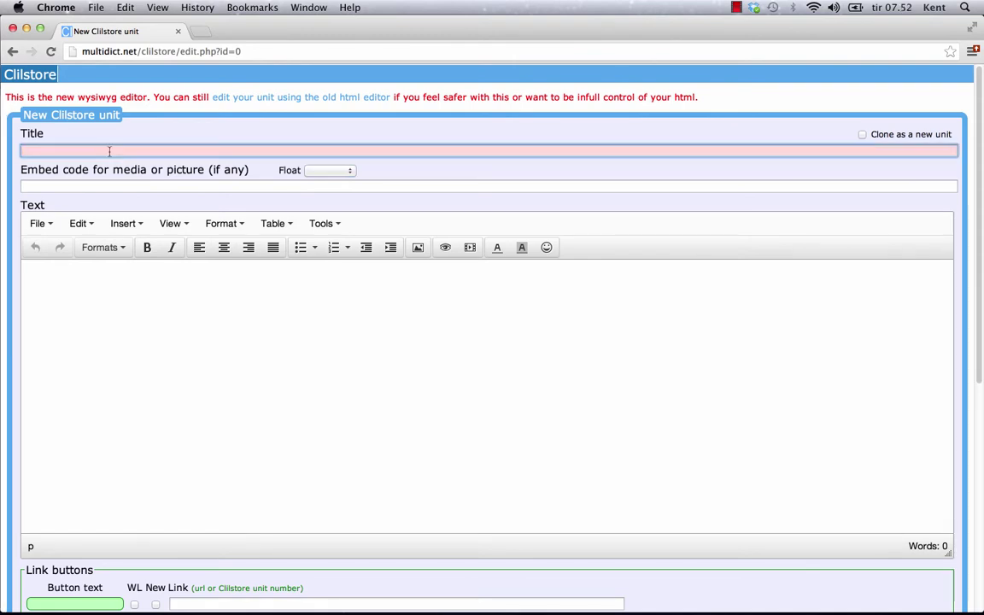
{"action": "type", "text": "Scott Fraser: Why eyewitnesses get it wrong"}
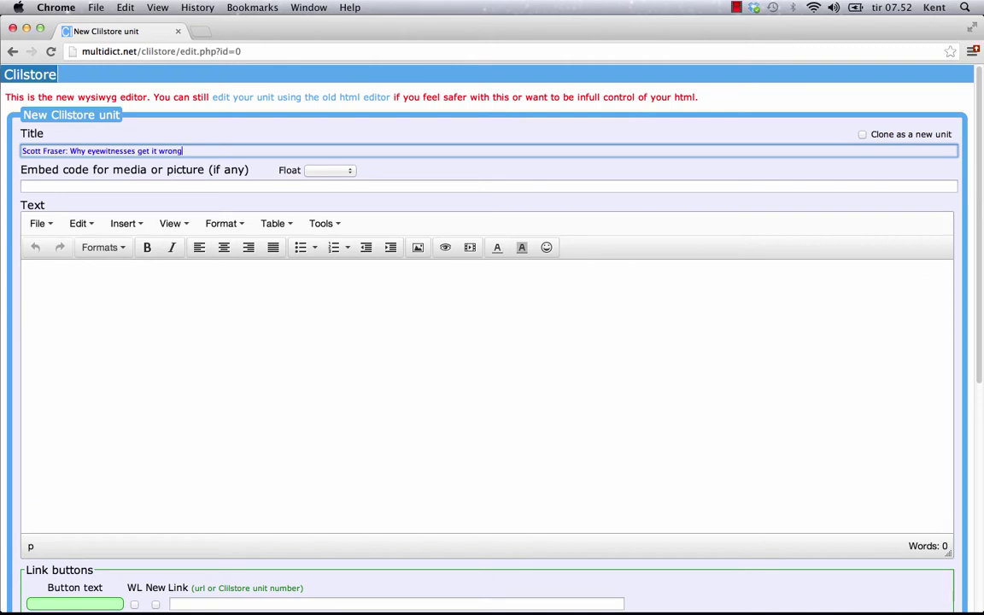
Set the unit's Float option to 'scroll text'
{"action": "left_click", "coordinate": [396, 169]}
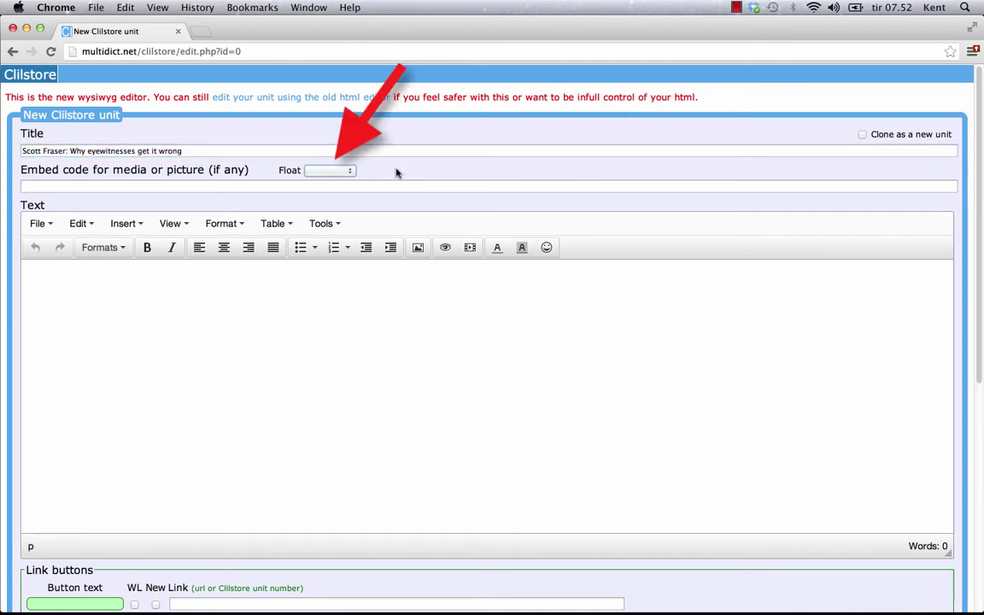
{"action": "left_click", "coordinate": [350, 171]}
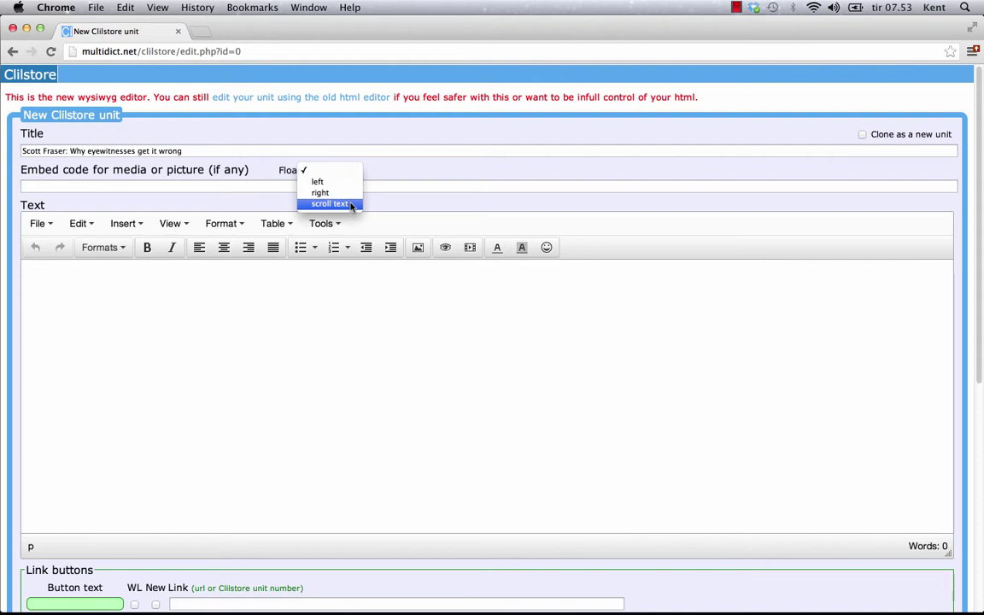
{"action": "left_click", "coordinate": [350, 205]}
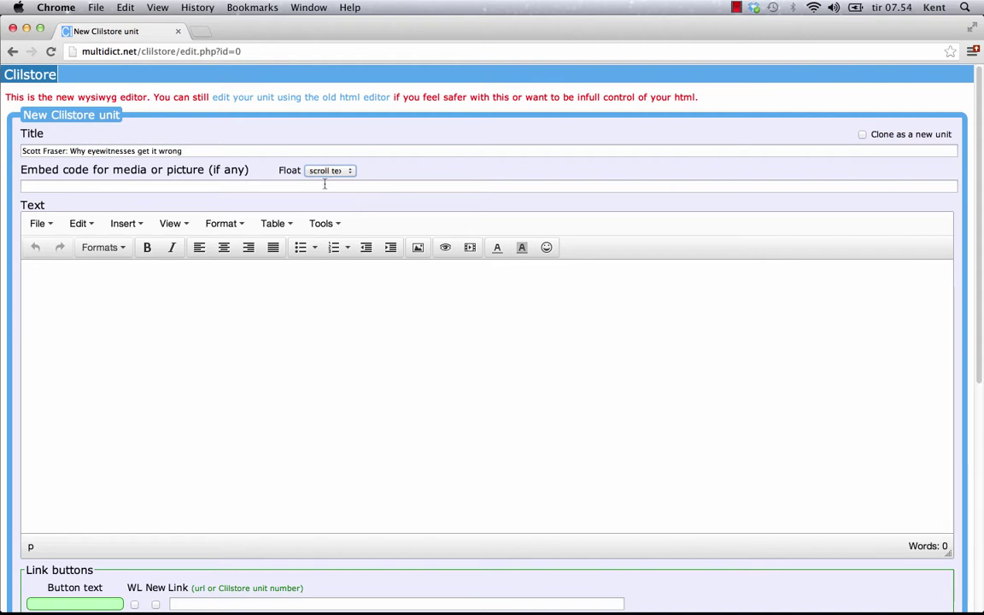
{"action": "left_click", "coordinate": [325, 184]}
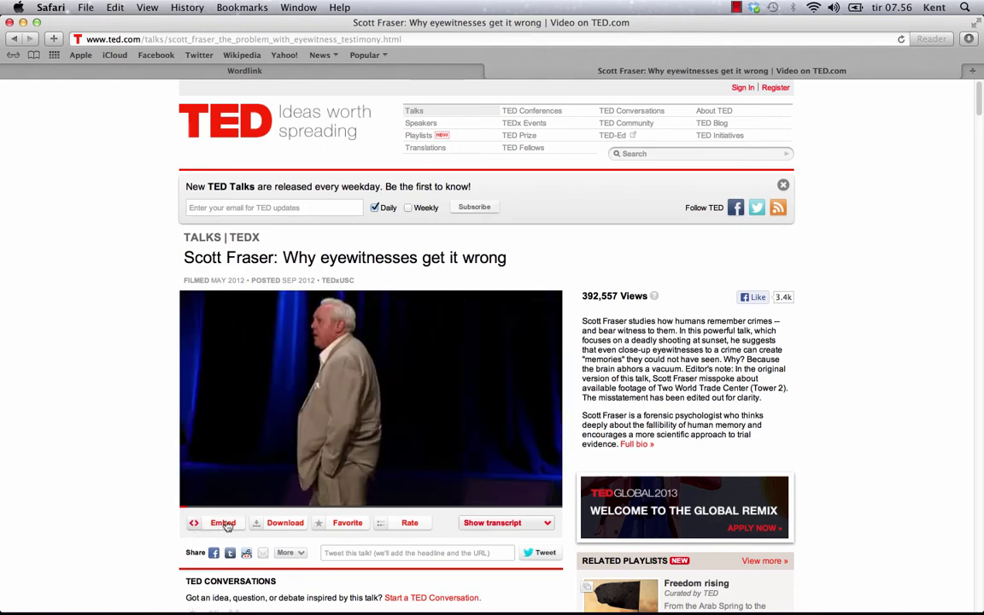
Select the iframe code in the TED talk's Embed dialog, then return to the Clilstore editor
{"action": "left_click", "coordinate": [223, 523]}
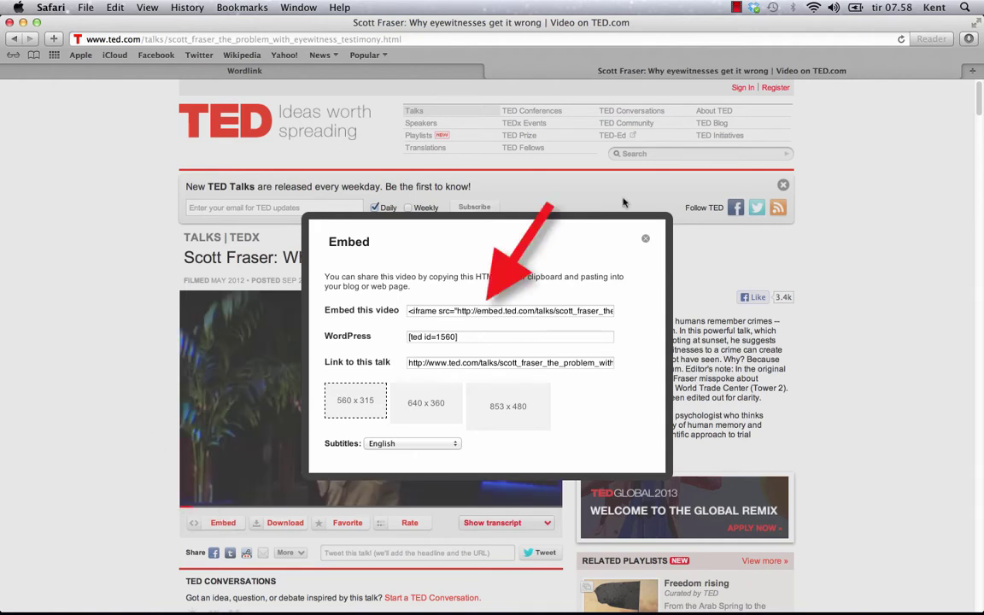
{"action": "left_click", "coordinate": [481, 313]}
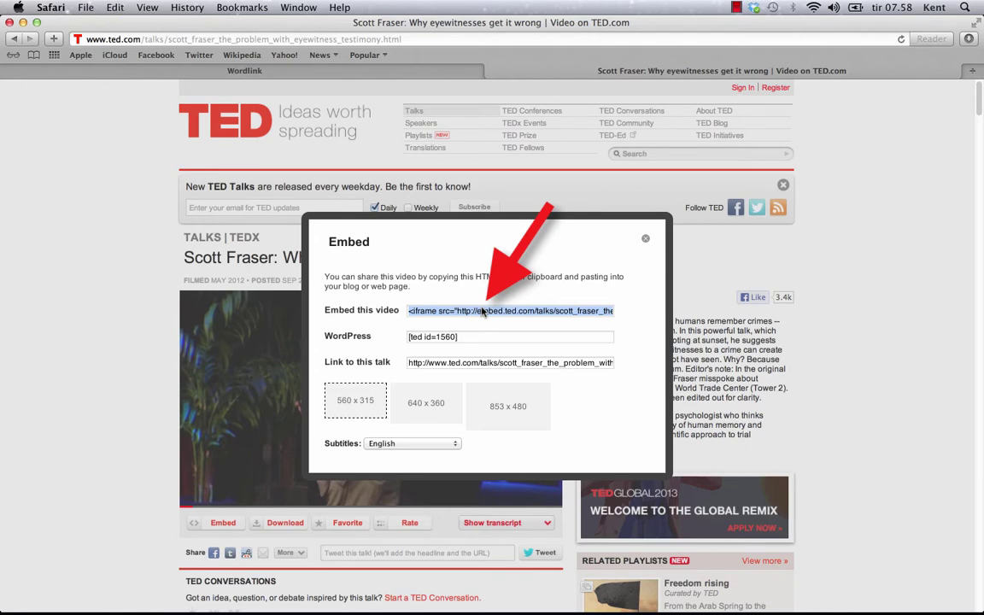
{"action": "key", "text": "super+Tab"}
{"action": "key", "text": "super+Tab"}
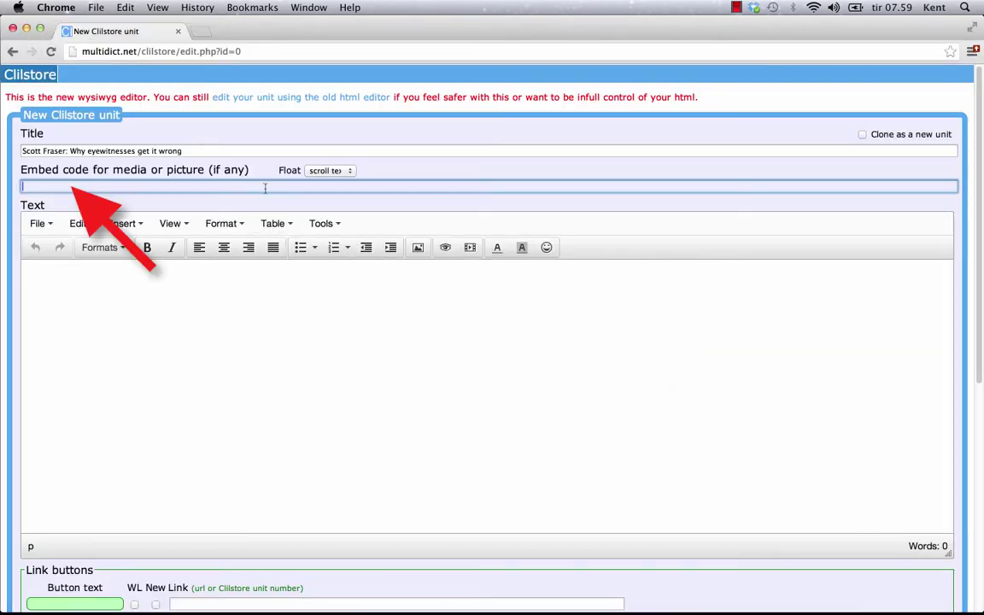
Paste the TED iframe as embed code and break the description after 'clarity.' and before 'Editor's note:'
{"action": "type", "text": "<iframe src=\"http://embed.ted.com/talks/scott_fraser_the_problem_with_eyewitness_testimony.html\" width=\"560\" height=\"315\" frameborder=\"0\" scrolling=\"no\" webkitAllowFullScreen mozallowfullscreen allowFullScreen></iframe>"}
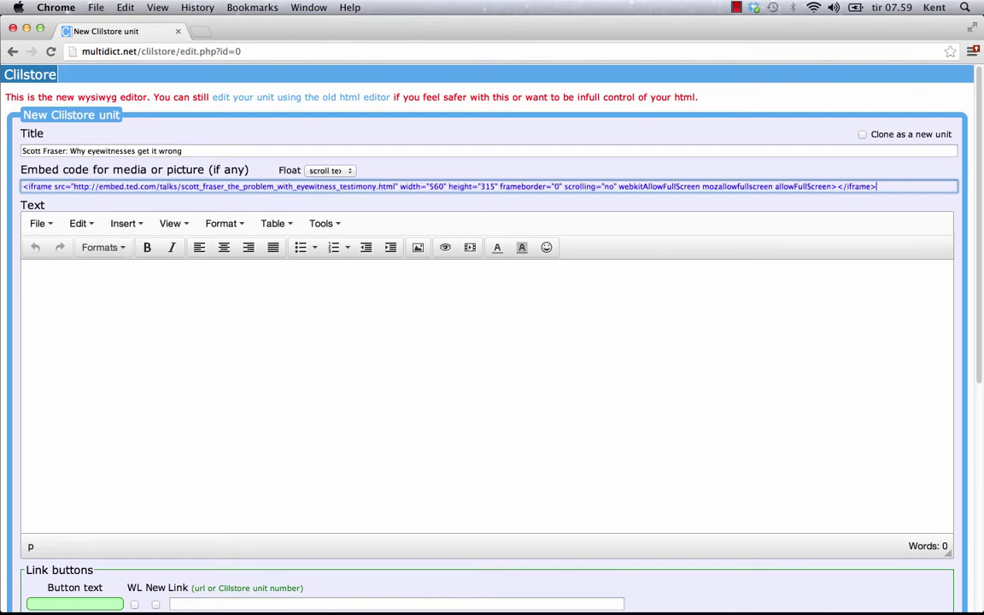
{"action": "left_click", "coordinate": [299, 353]}
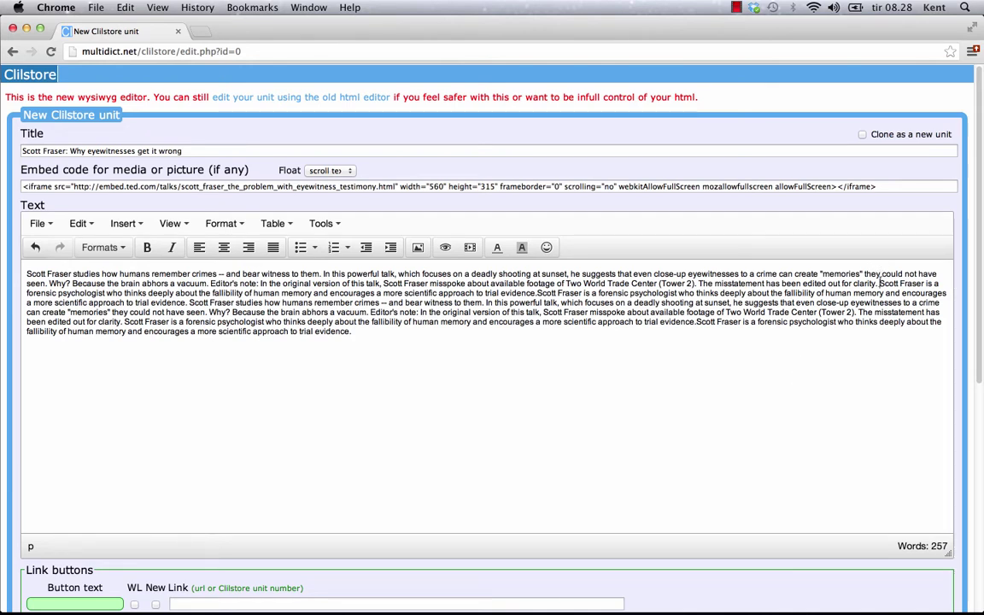
{"action": "key", "text": "Return"}
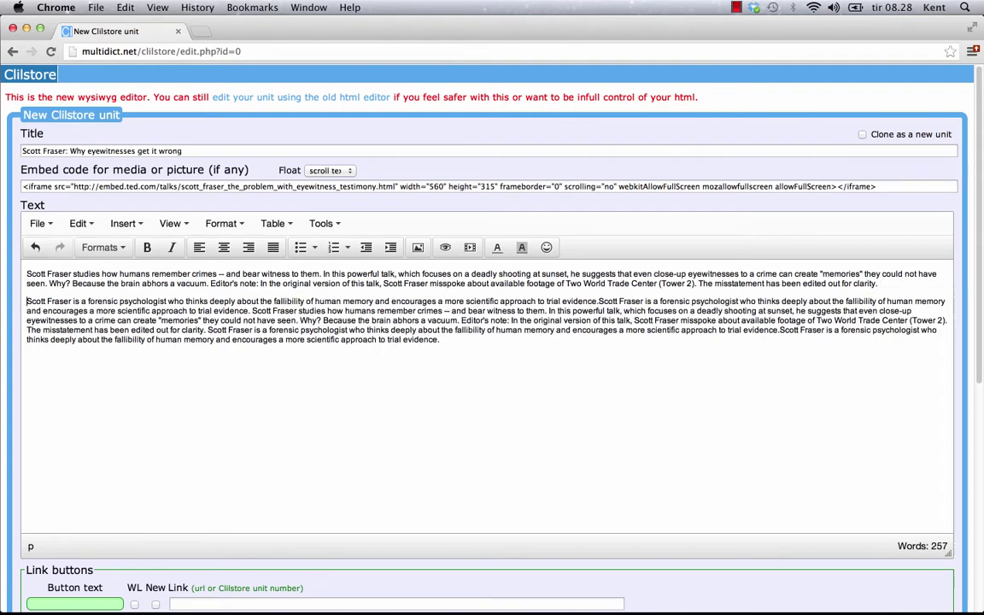
{"action": "left_click", "coordinate": [460, 321]}
{"action": "key", "text": "shift+Return"}
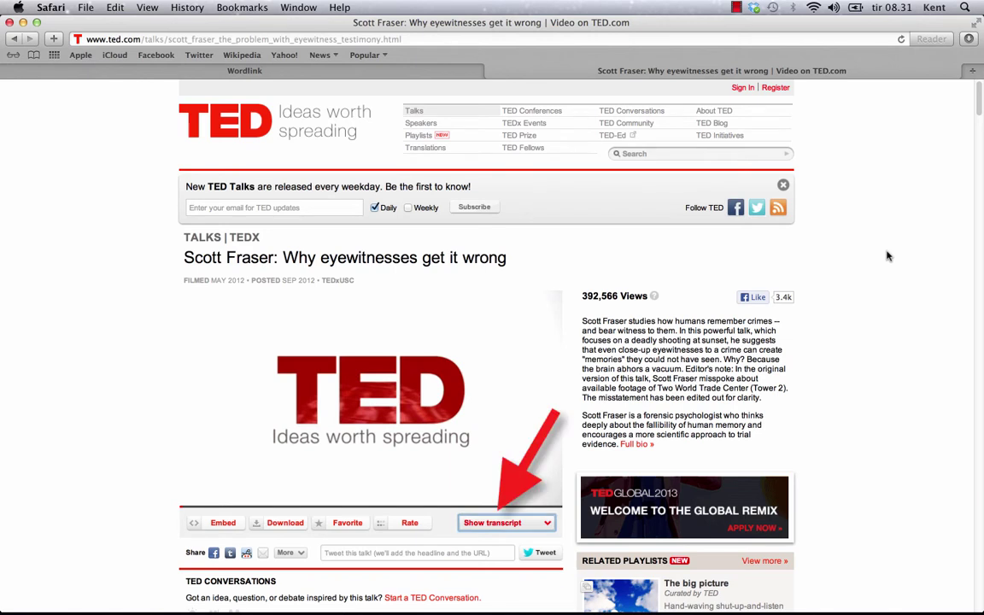
Show the English transcript, select it all, and play the video from 'and just after it passed the father'
{"action": "left_click", "coordinate": [508, 522]}
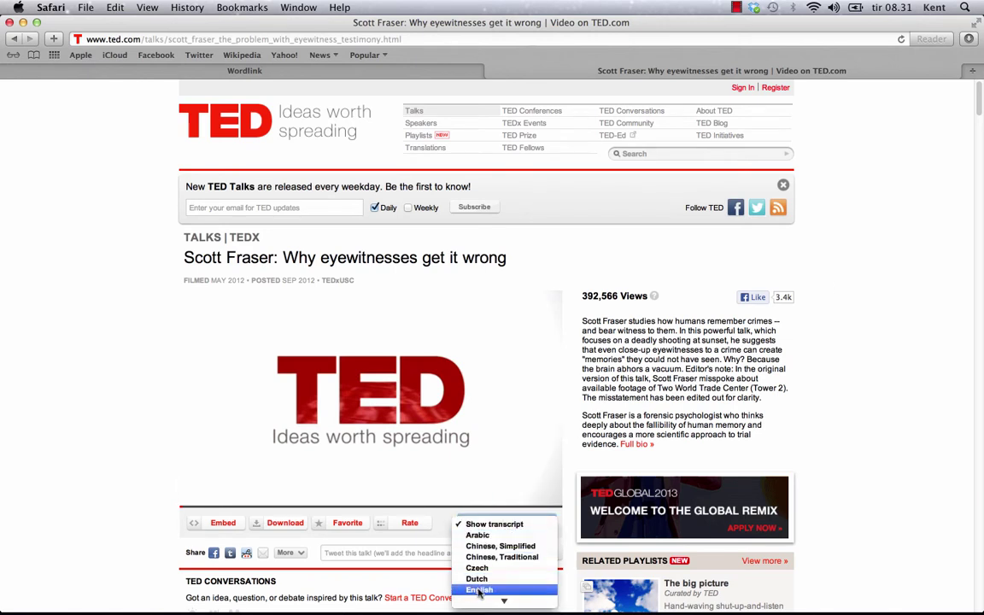
{"action": "left_click", "coordinate": [478, 531]}
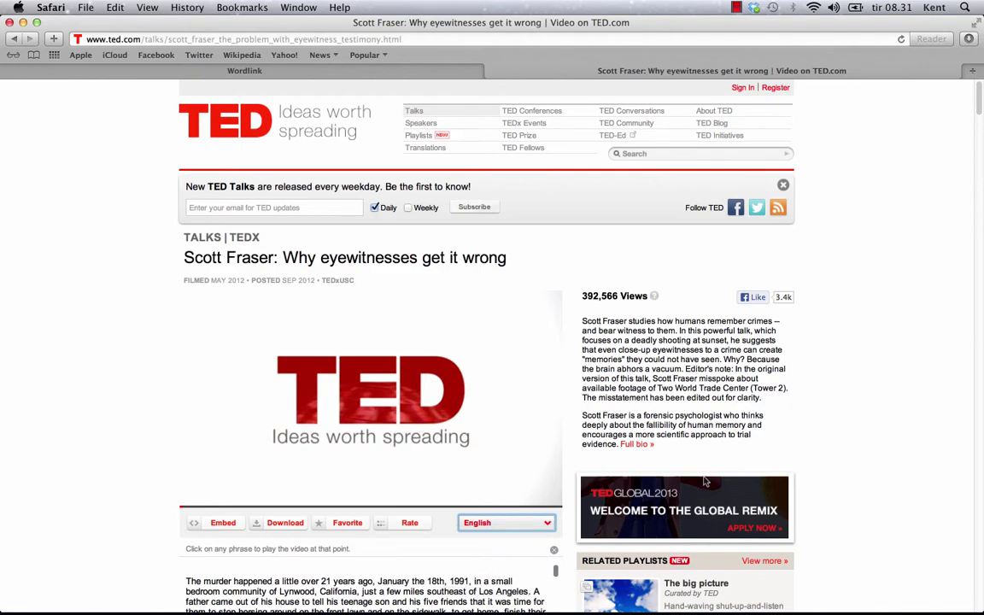
{"action": "scroll", "coordinate": [888, 415], "scroll_direction": "down", "scroll_amount": 3}
{"action": "scroll", "coordinate": [802, 373], "scroll_direction": "down", "scroll_amount": 3}
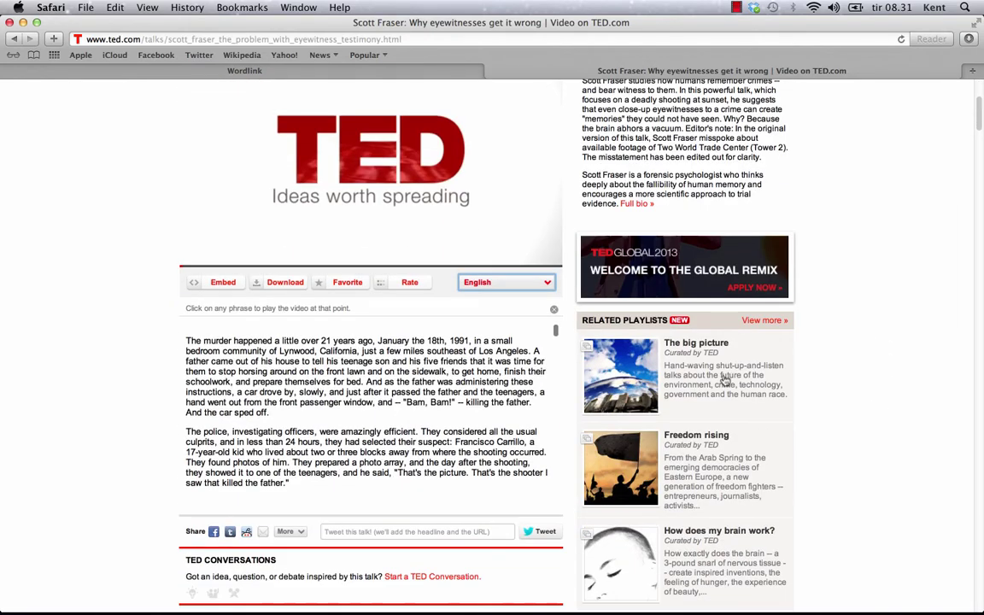
{"action": "scroll", "coordinate": [555, 337], "scroll_direction": "down", "scroll_amount": 1}
{"action": "left_click_drag", "start_coordinate": [555, 337], "coordinate": [557, 488]}
{"action": "left_click_drag", "start_coordinate": [320, 486], "coordinate": [182, 333]}
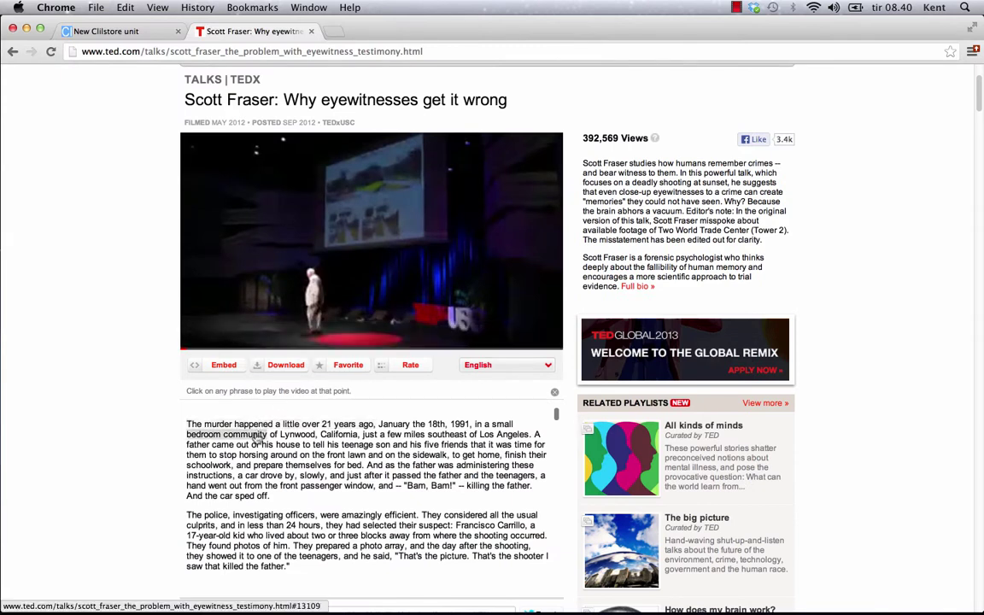
{"action": "left_click", "coordinate": [406, 476]}
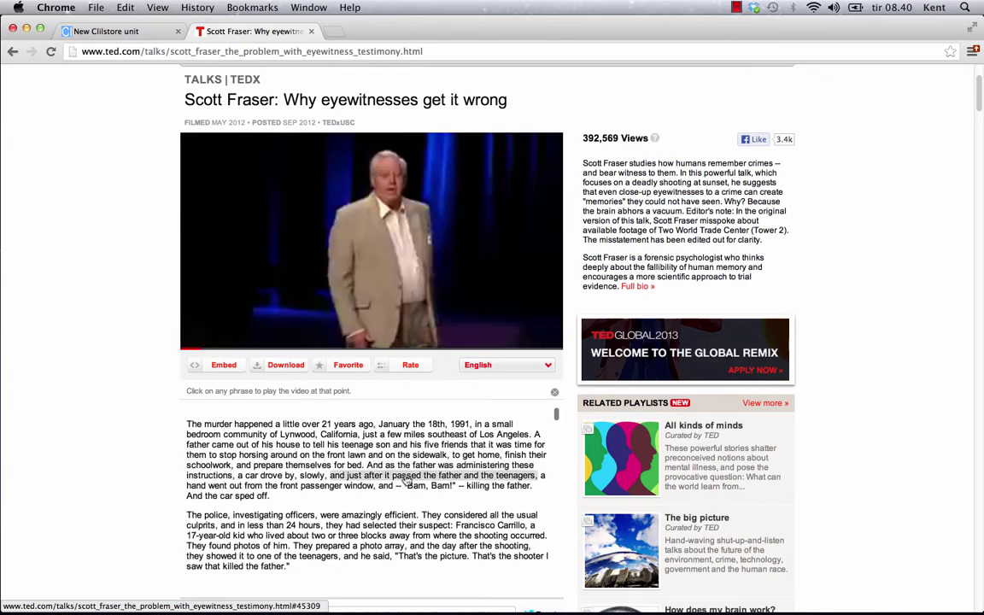
{"action": "key", "text": "ctrl+shift+Tab"}
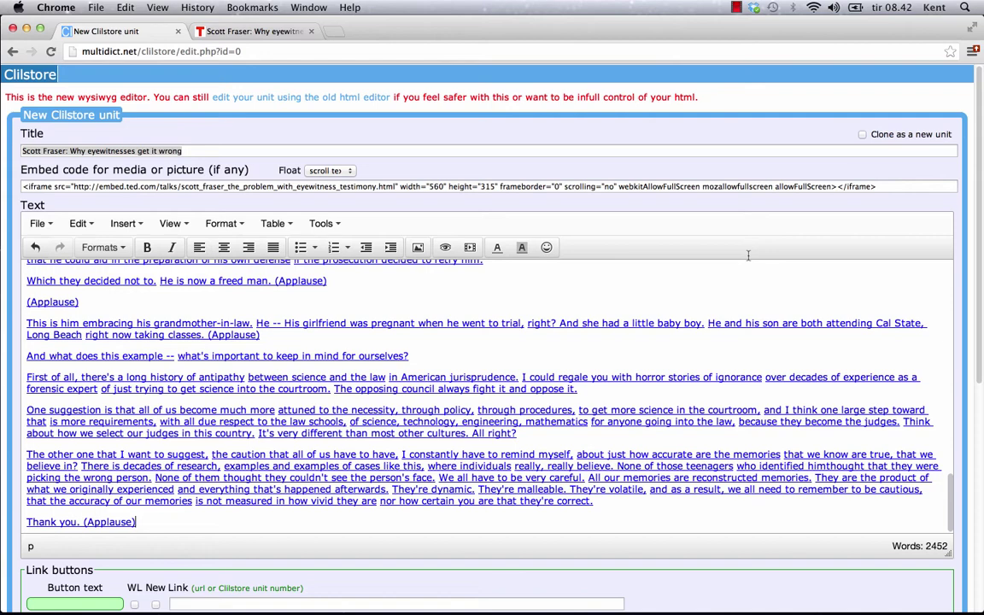
Delete all existing text from the unit's body
{"action": "key", "text": "super+a"}
{"action": "key", "text": "BackSpace"}
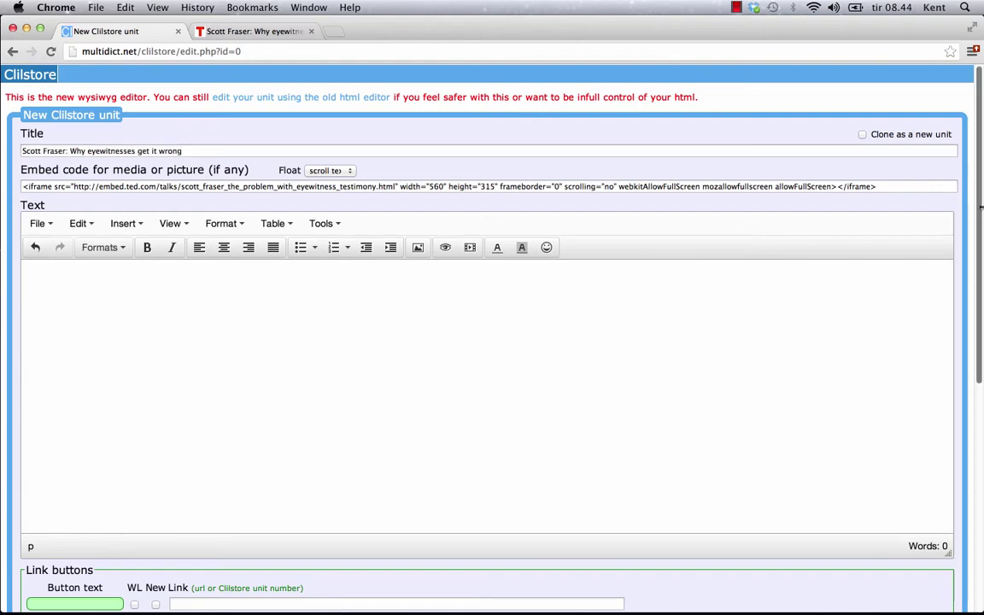
{"action": "left_click_drag", "start_coordinate": [979, 213], "coordinate": [979, 440]}
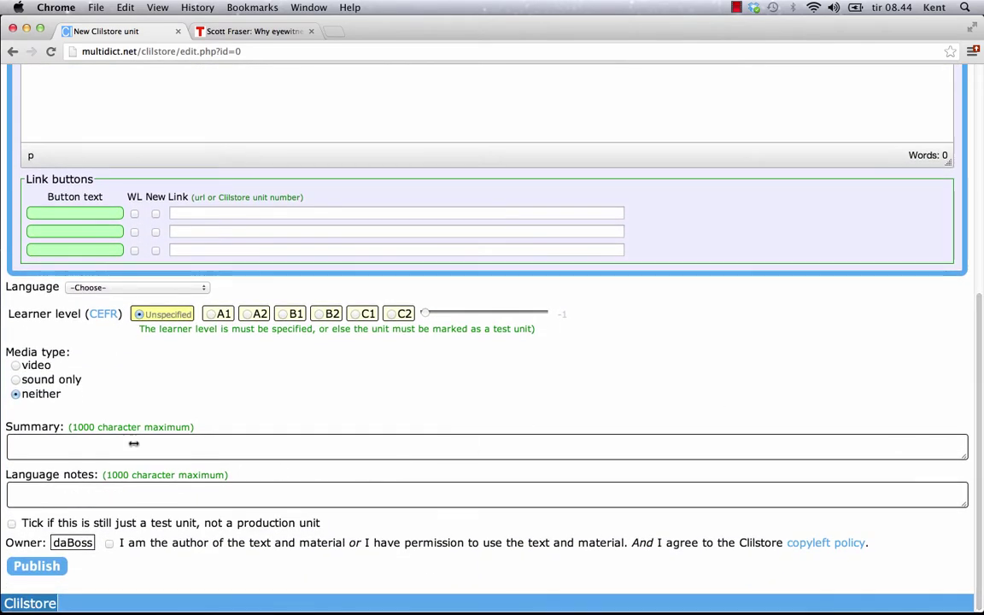
Paste the transcript into Summary, clear it again, and paste the 2442-word transcript into the body
{"action": "left_click", "coordinate": [33, 444]}
{"action": "right_click", "coordinate": [38, 437]}
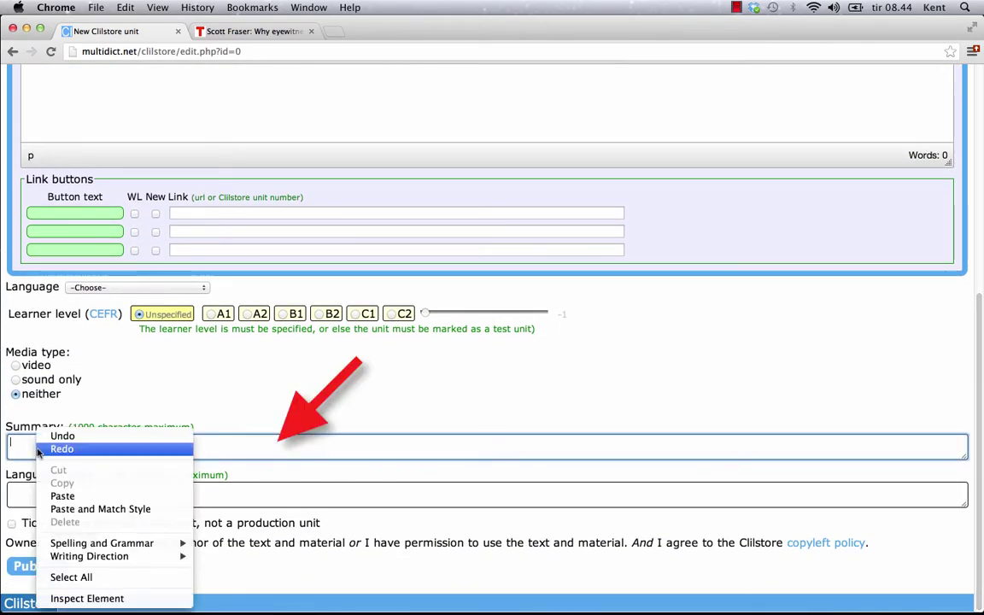
{"action": "left_click", "coordinate": [62, 495]}
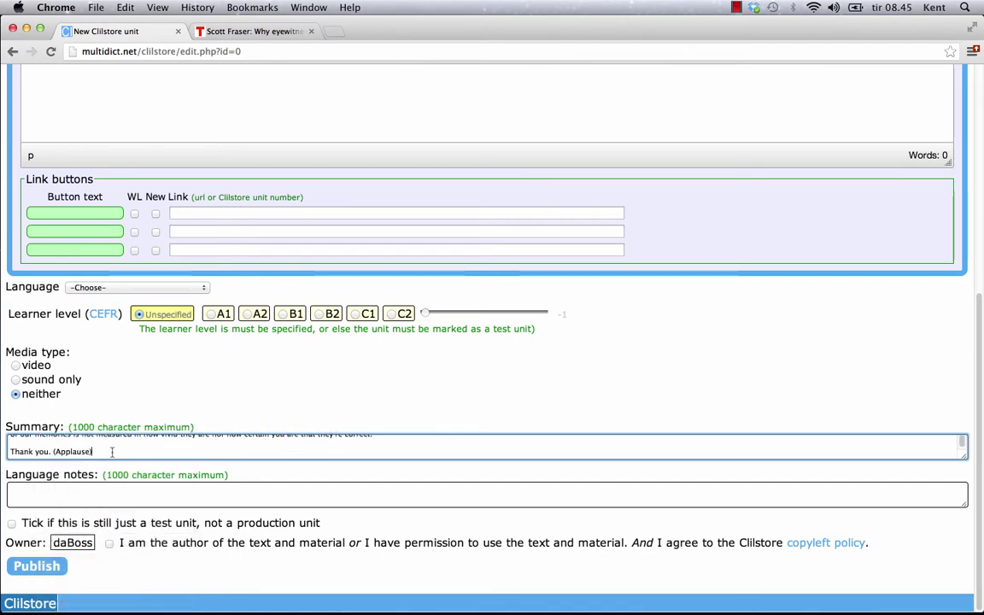
{"action": "key", "text": "super+a"}
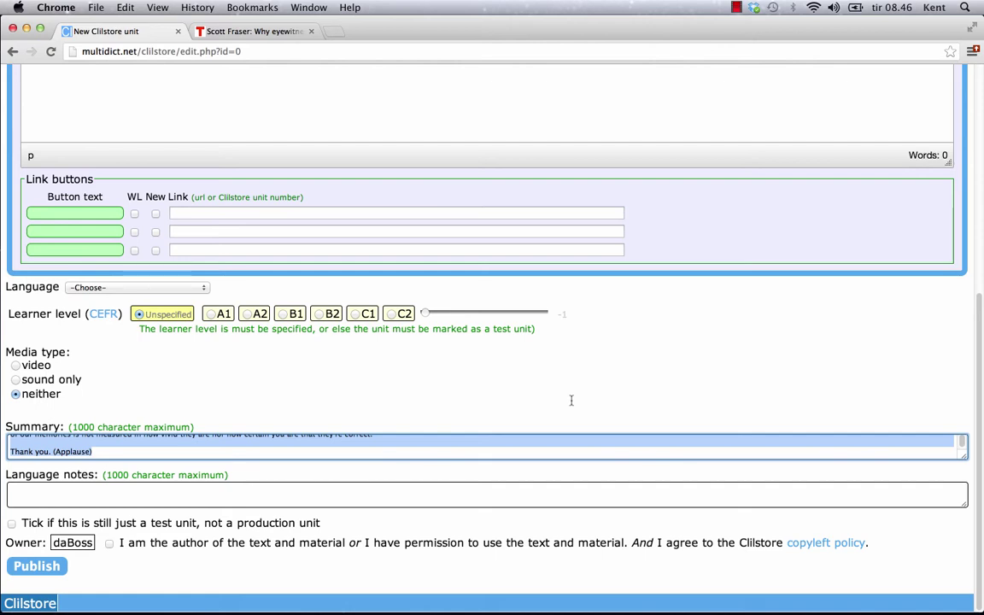
{"action": "key", "text": "BackSpace"}
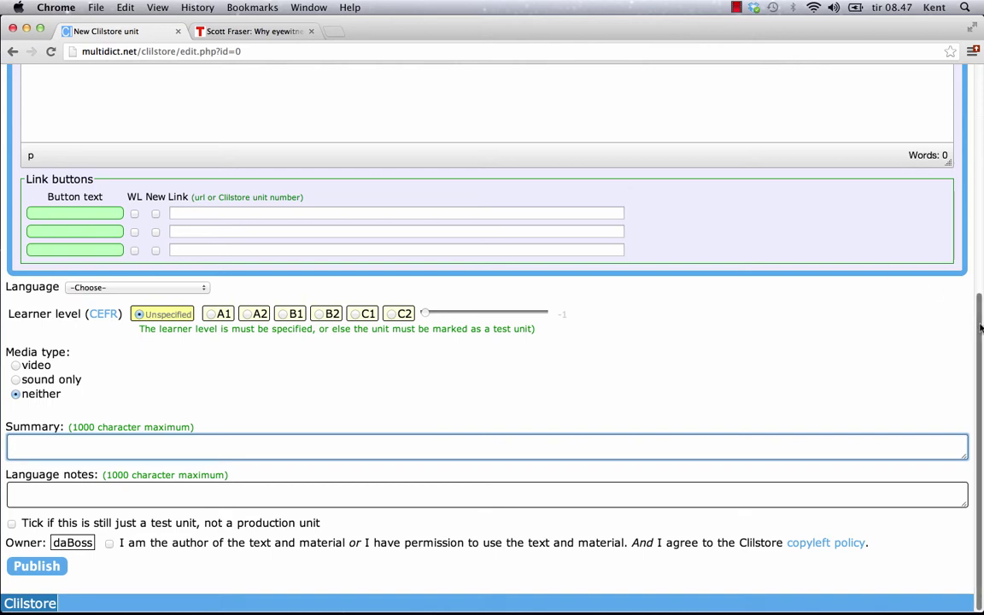
{"action": "left_click_drag", "start_coordinate": [980, 308], "coordinate": [980, 92]}
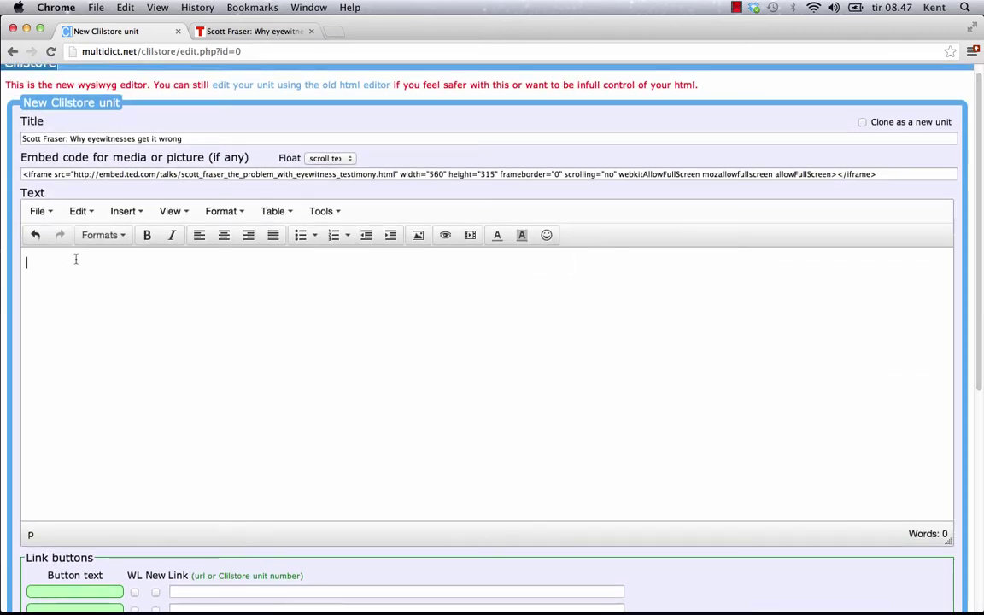
{"action": "key", "text": "super+v"}
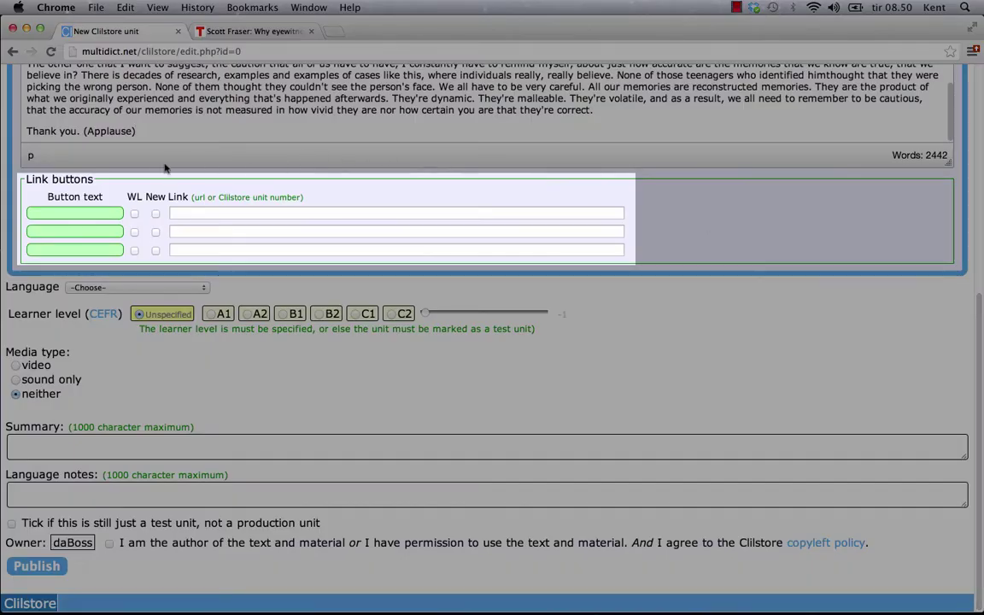
{"action": "left_click", "coordinate": [100, 212]}
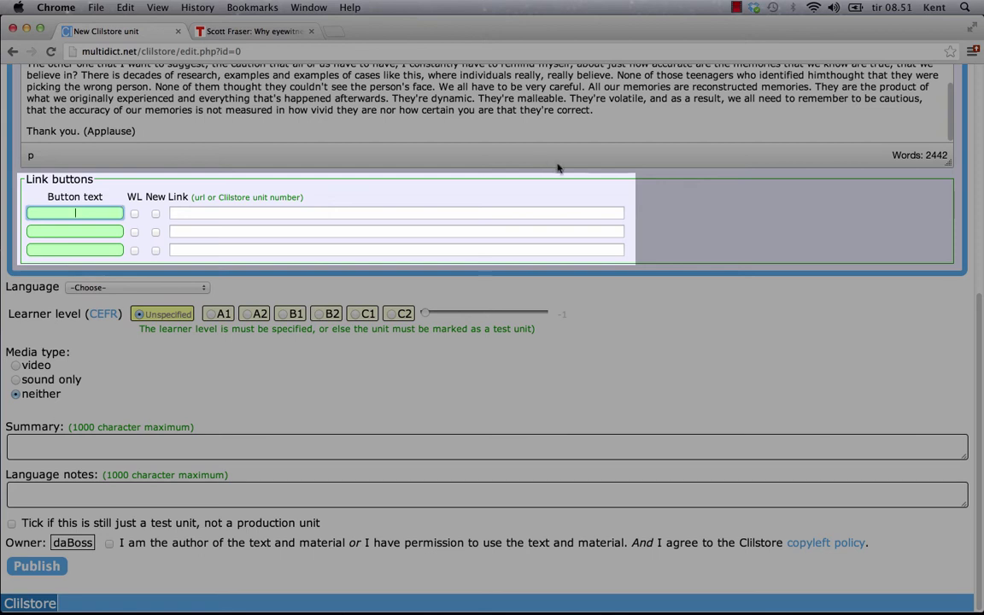
{"action": "type", "text": "TOOLS Website"}
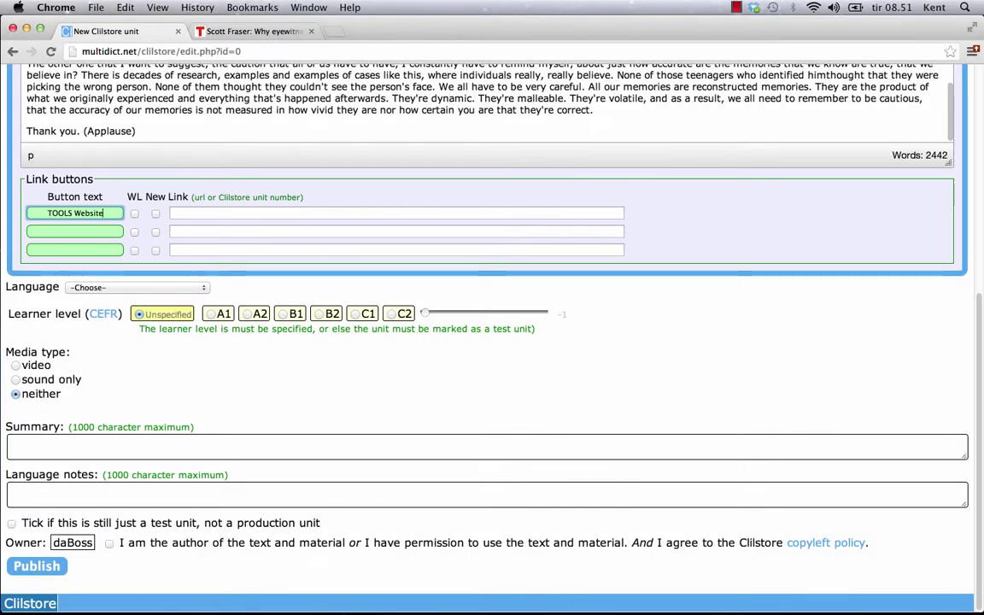
{"action": "left_click", "coordinate": [234, 212]}
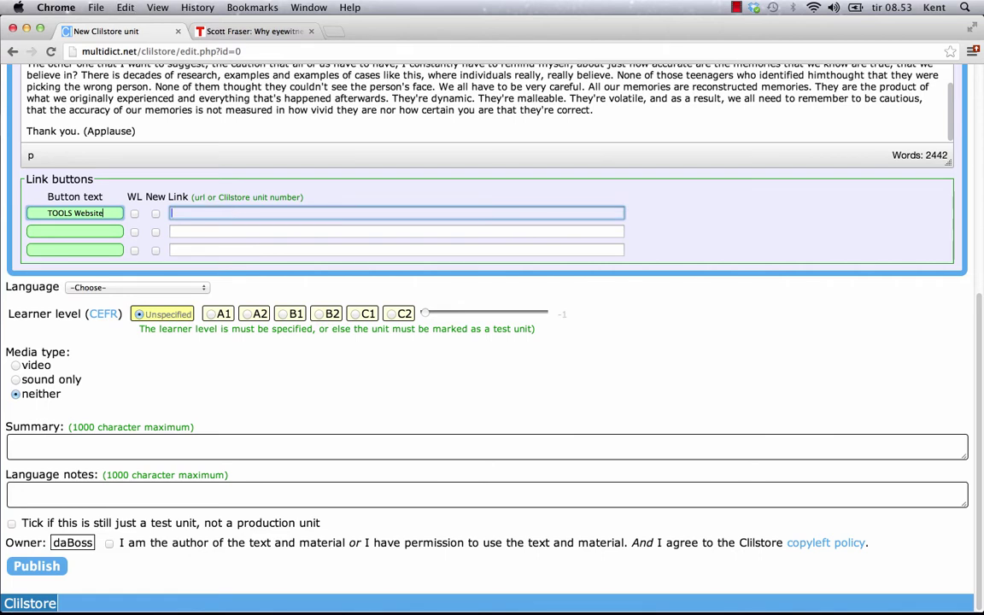
{"action": "type", "text": "http://www.languages.dk"}
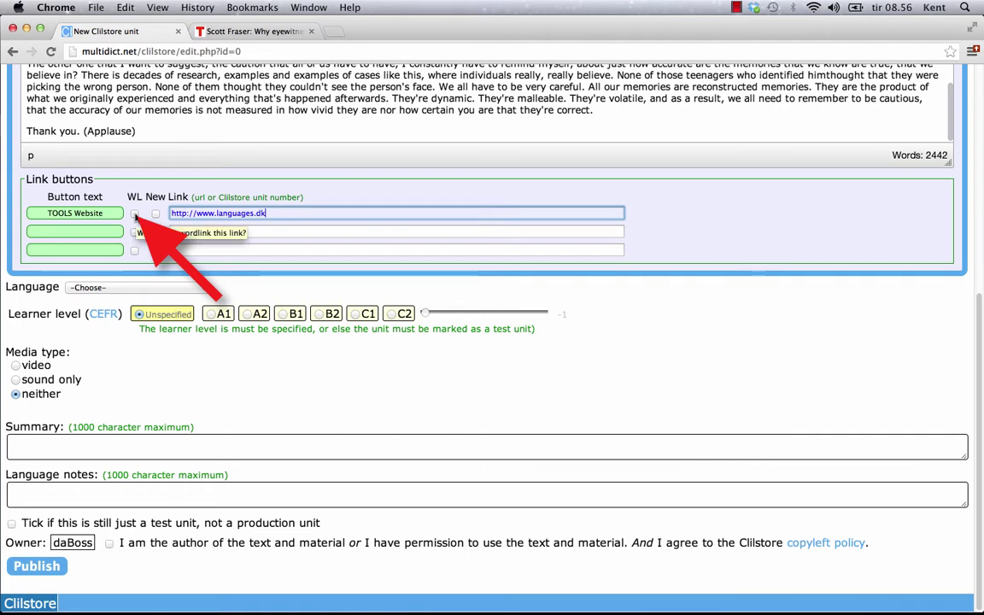
{"action": "left_click", "coordinate": [135, 214]}
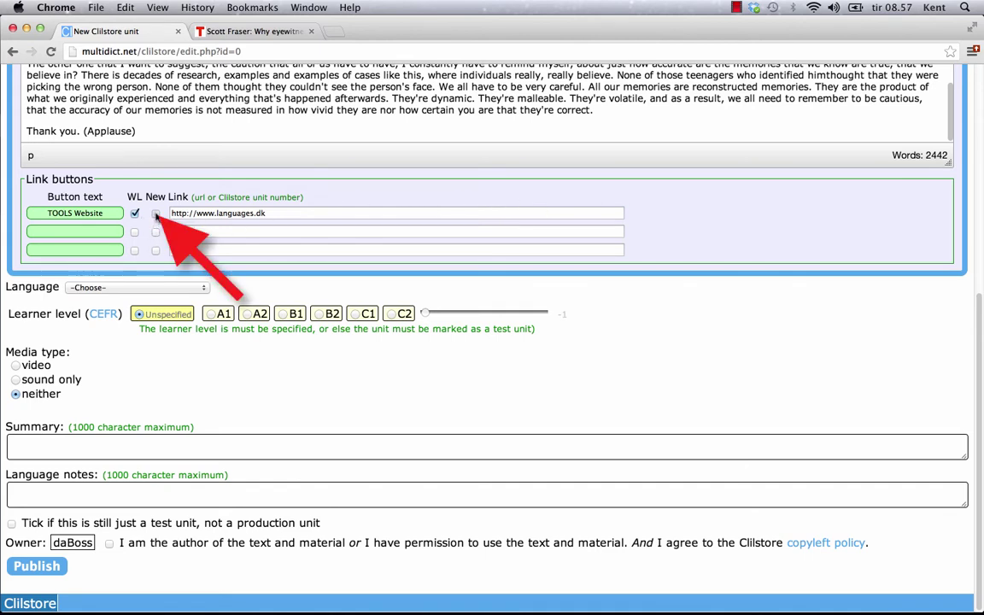
{"action": "left_click", "coordinate": [156, 215]}
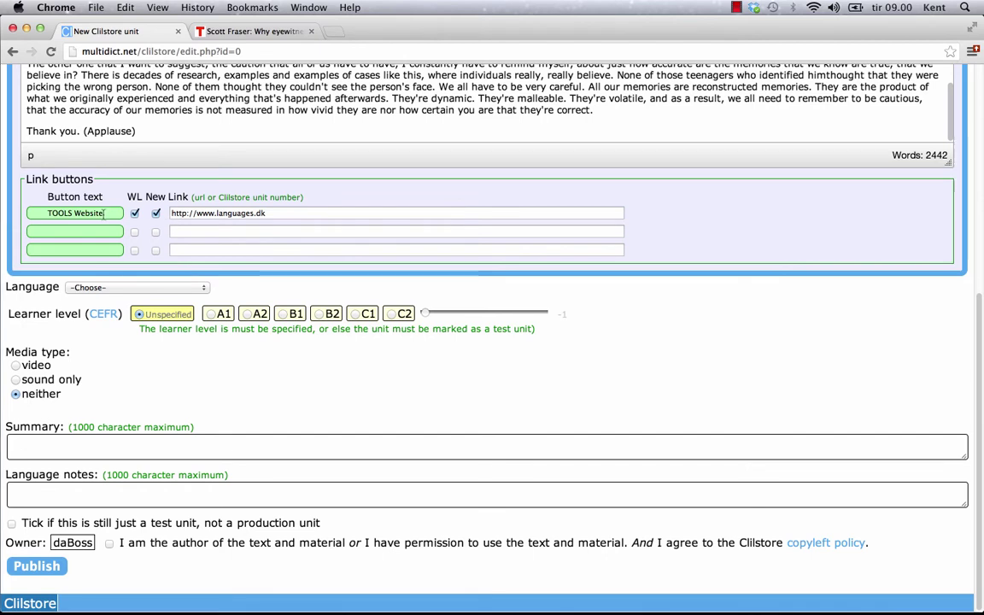
Add a 'Download Clilstore Guide' link button pointing to the Clilstore guide PDF
{"action": "left_click", "coordinate": [97, 229]}
{"action": "type", "text": "D"}
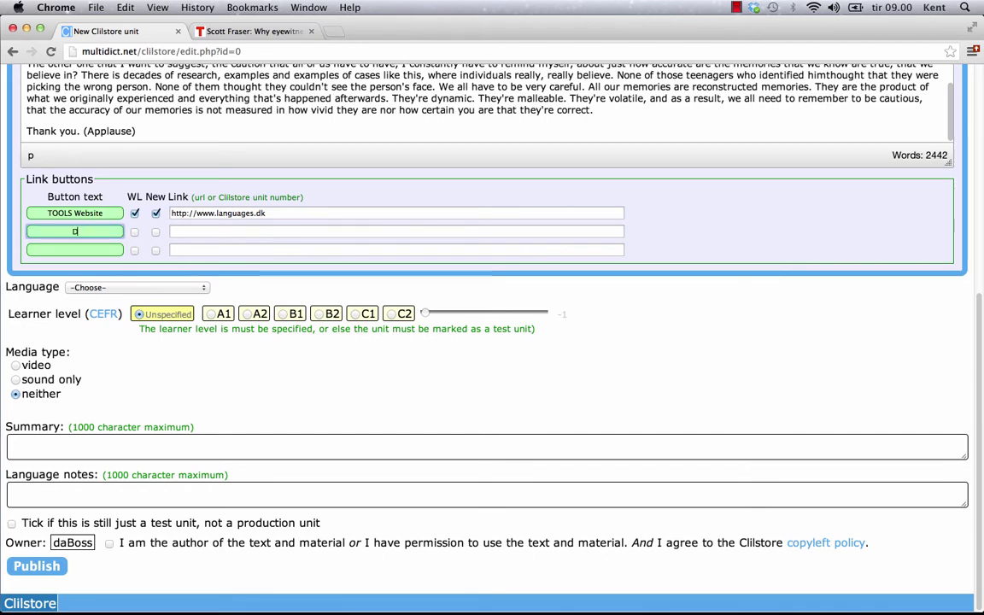
{"action": "type", "text": "ownload Cli"}
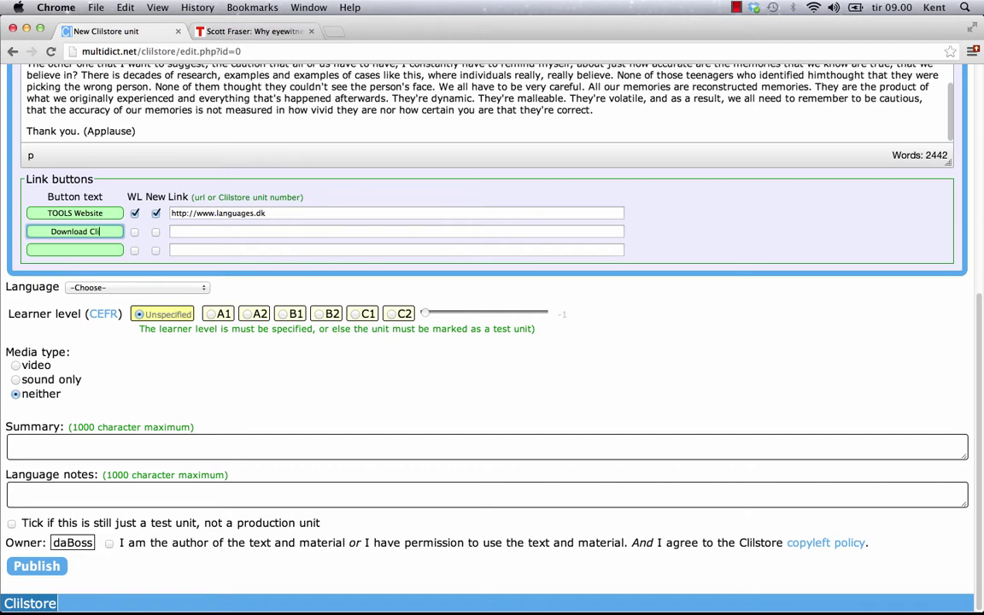
{"action": "type", "text": "lstore Guide"}
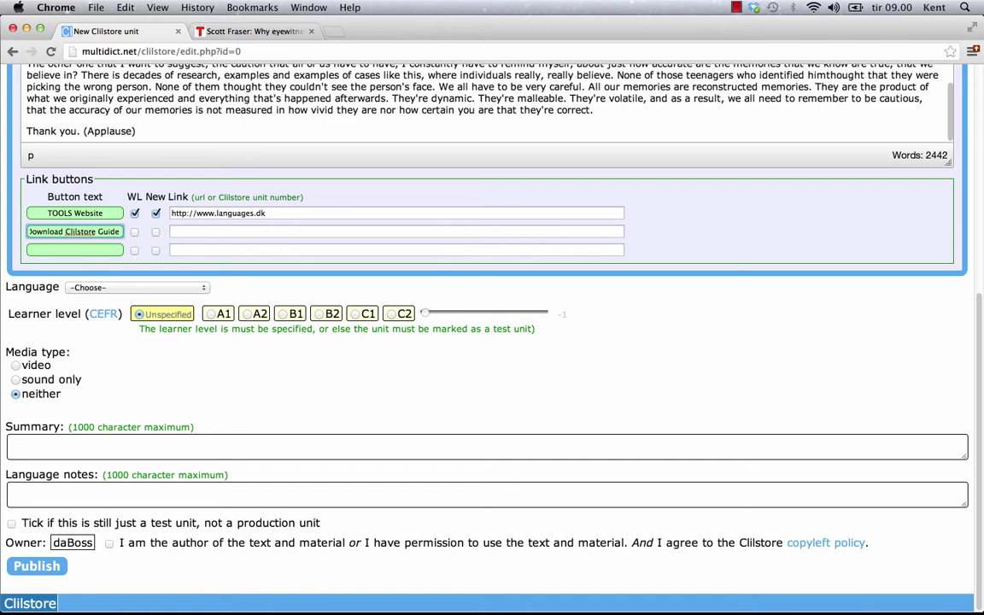
{"action": "left_click", "coordinate": [202, 230]}
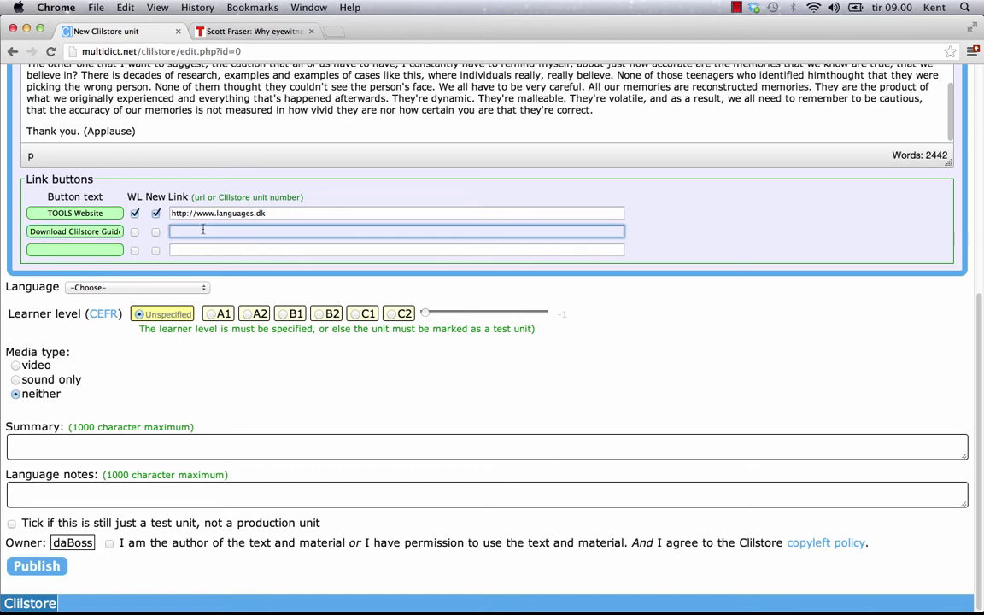
{"action": "type", "text": "http://www.languages.dk/archive/tools/ClilstoreGuidedTour.pdf"}
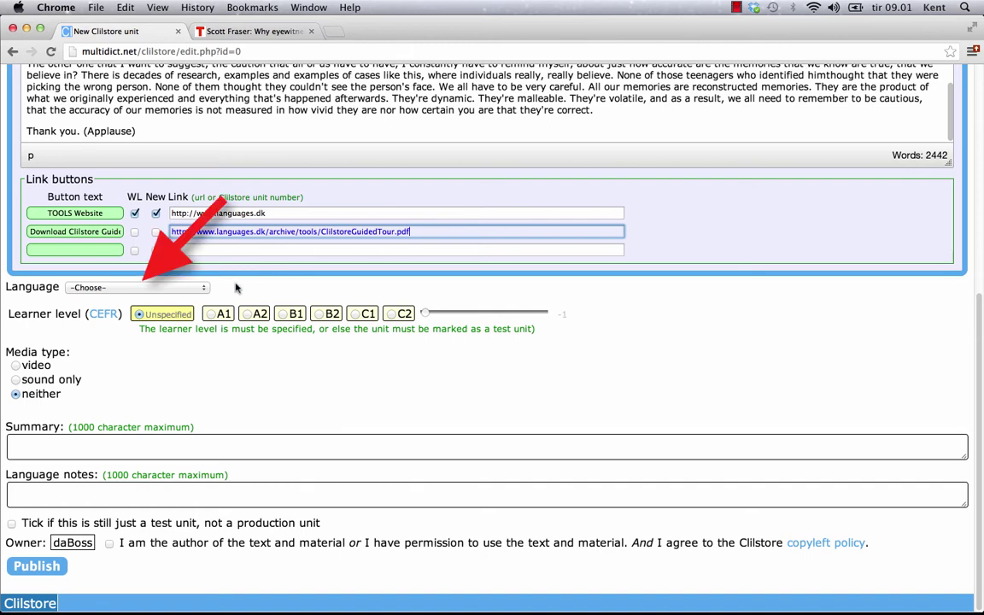
Choose English (en) as the unit language and B2 as the learner level
{"action": "left_click", "coordinate": [202, 288]}
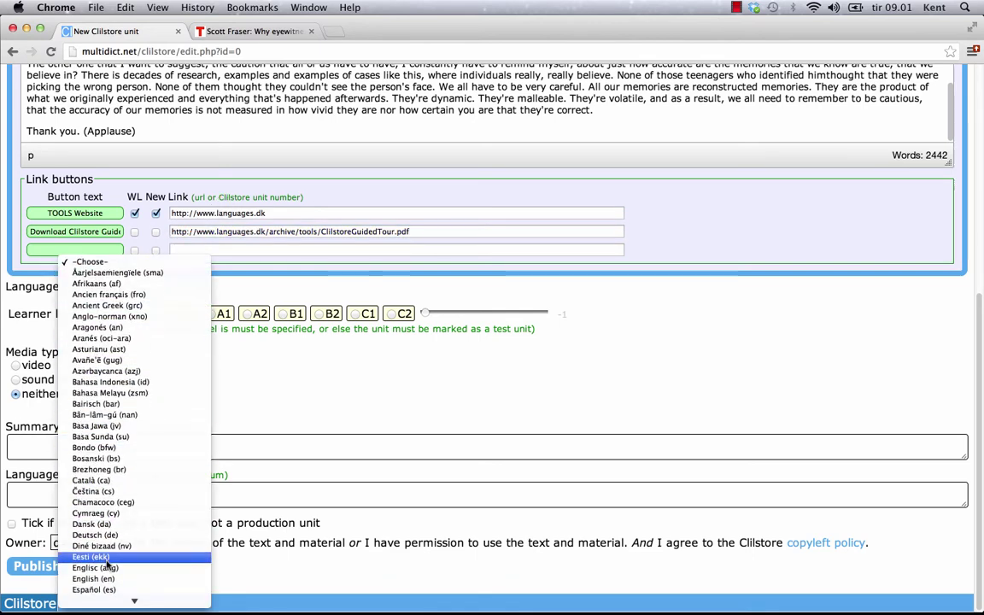
{"action": "key", "text": "Escape"}
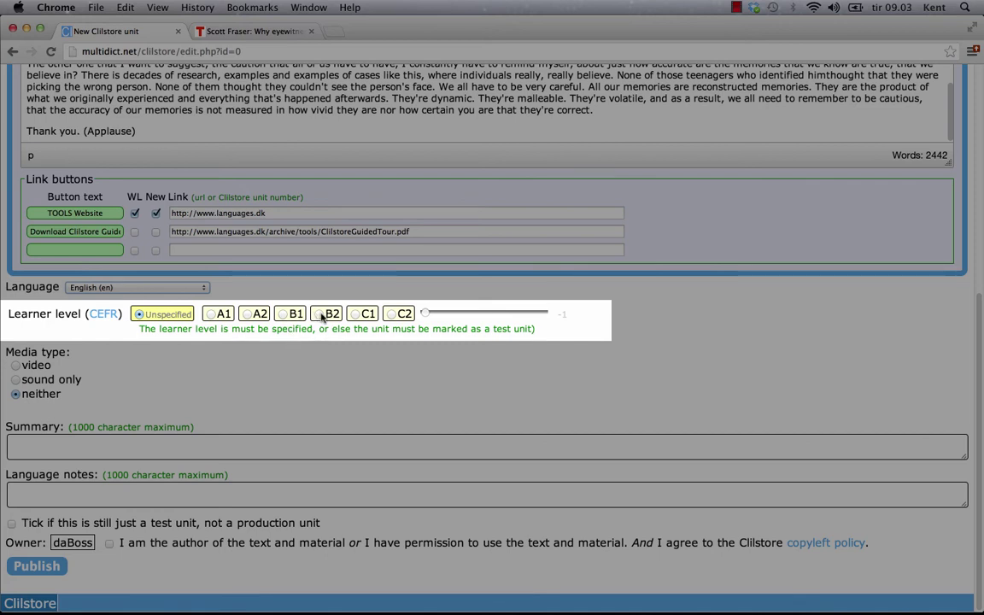
{"action": "left_click", "coordinate": [320, 314]}
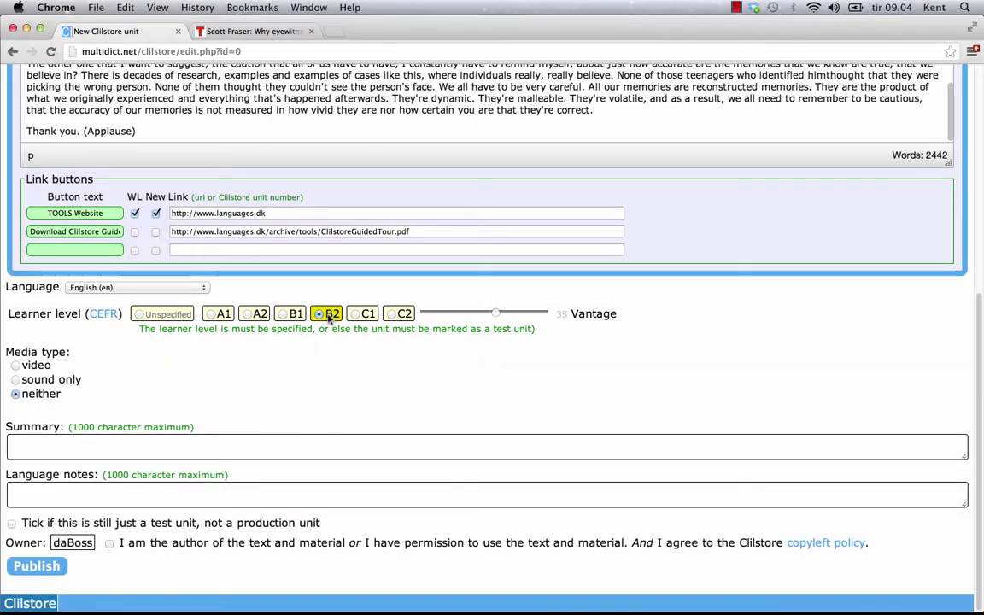
{"action": "mouse_move", "coordinate": [325, 317]}
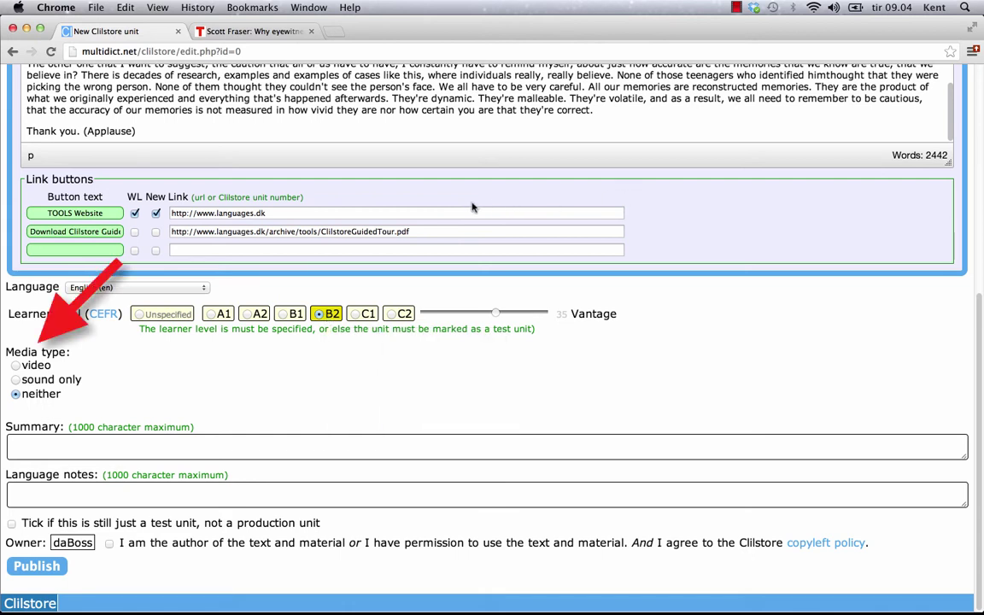
Set the media type to video with a media length of 18:29
{"action": "left_click", "coordinate": [16, 365]}
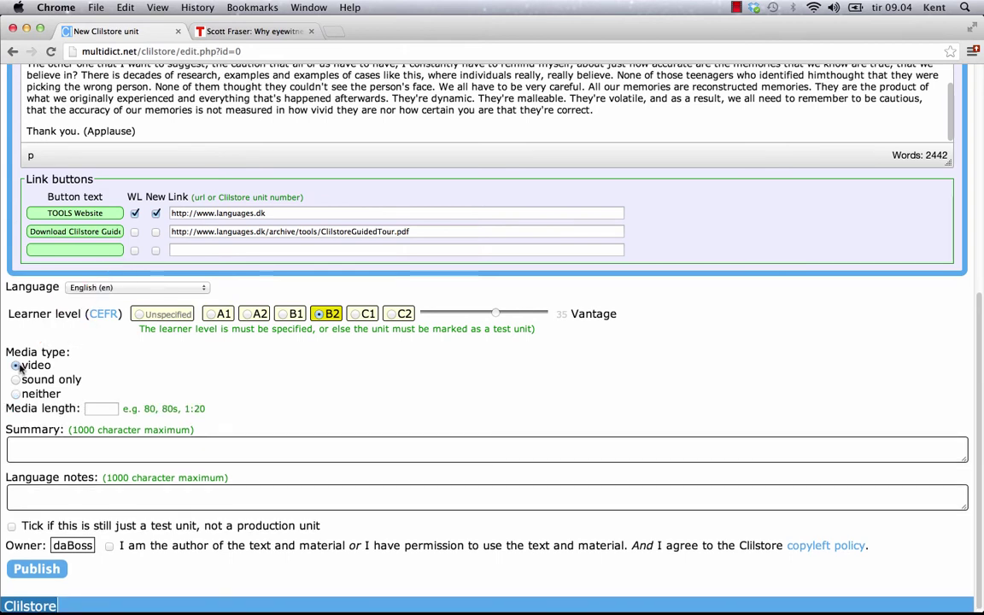
{"action": "left_click", "coordinate": [99, 408]}
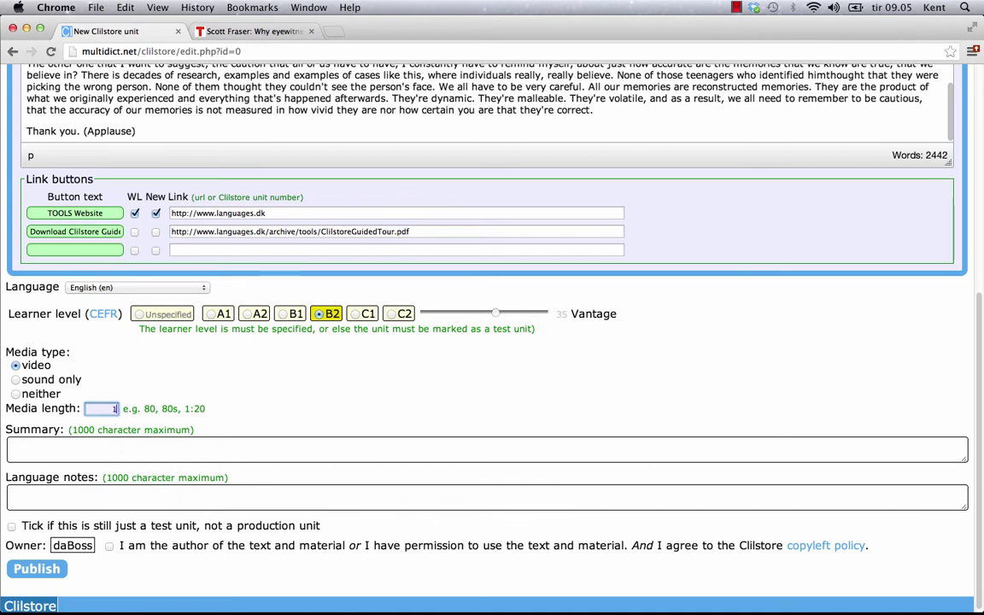
{"action": "type", "text": "18:29"}
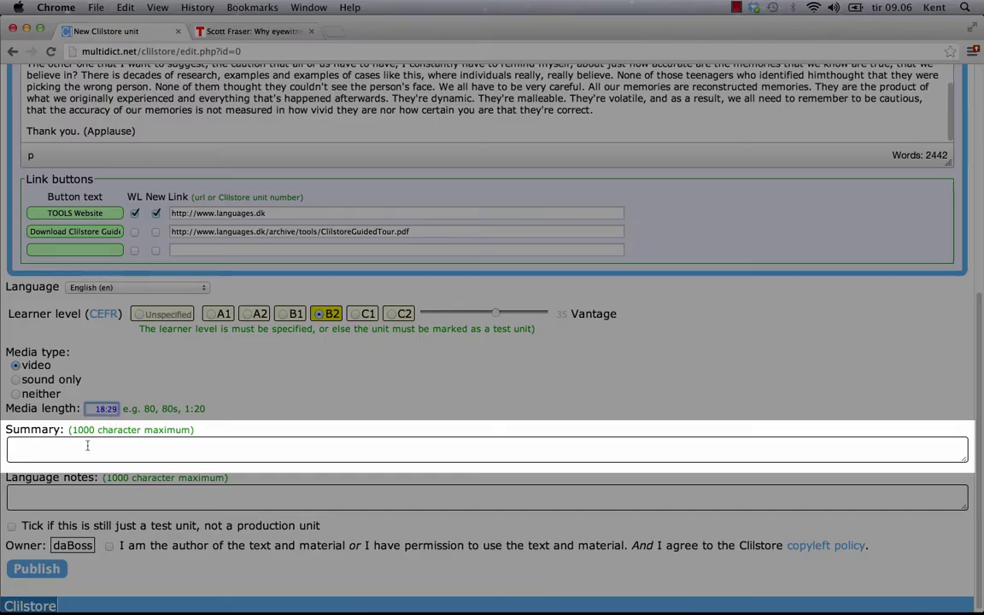
{"action": "left_click", "coordinate": [86, 446]}
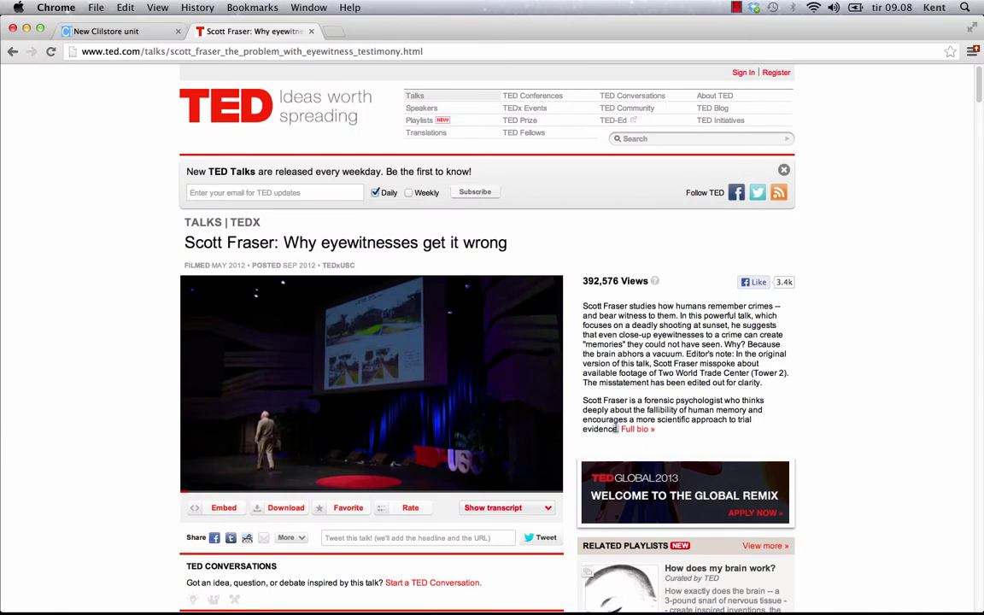
Select and copy the Scott Fraser talk description on the TED page
{"action": "left_click_drag", "start_coordinate": [620, 429], "coordinate": [582, 308]}
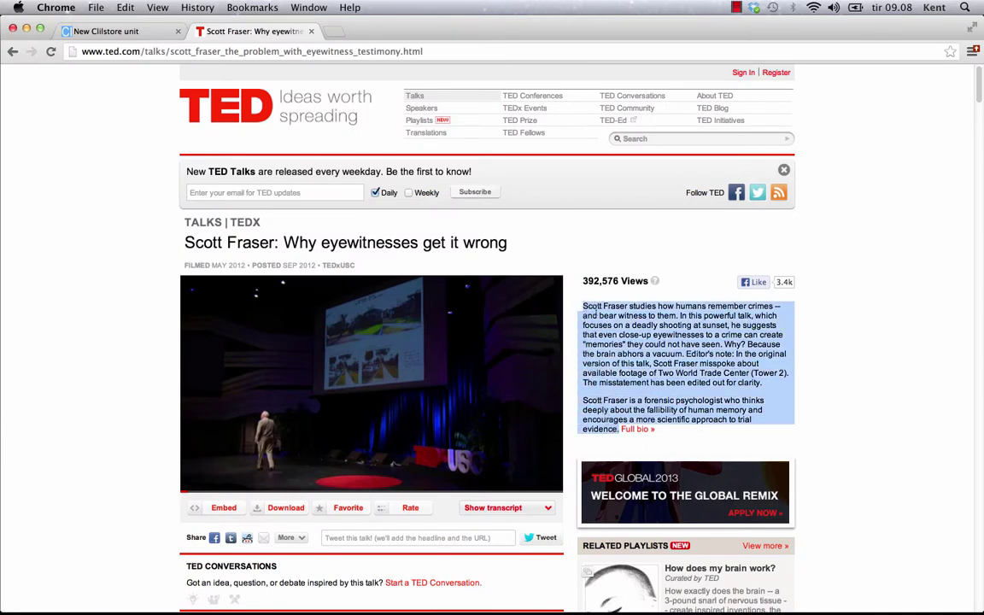
{"action": "right_click", "coordinate": [600, 317]}
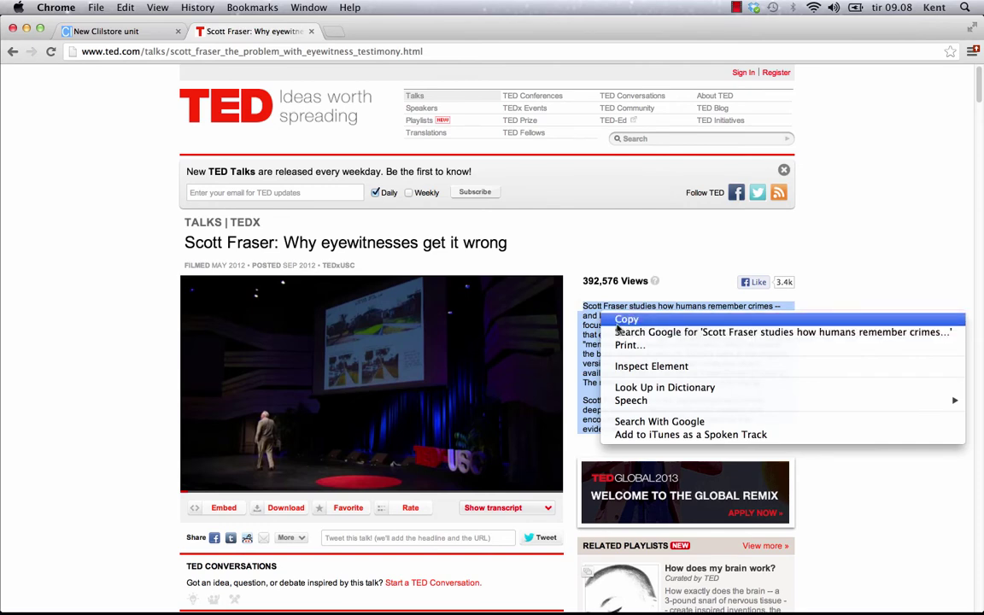
{"action": "left_click", "coordinate": [618, 321]}
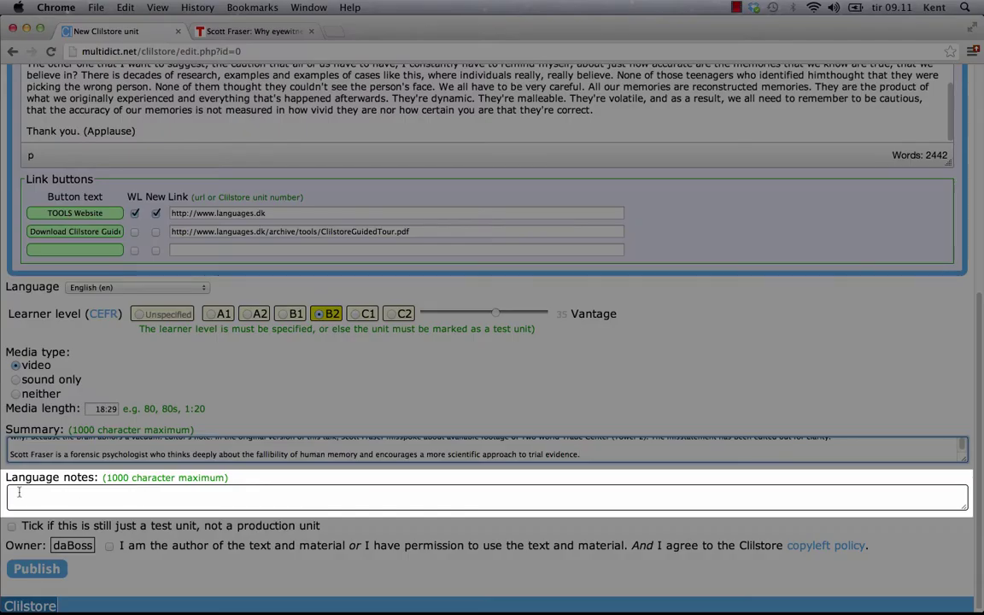
Paste 'American English, good sound quality and clear pronunciation' into Language notes and untick test unit
{"action": "left_click", "coordinate": [19, 491]}
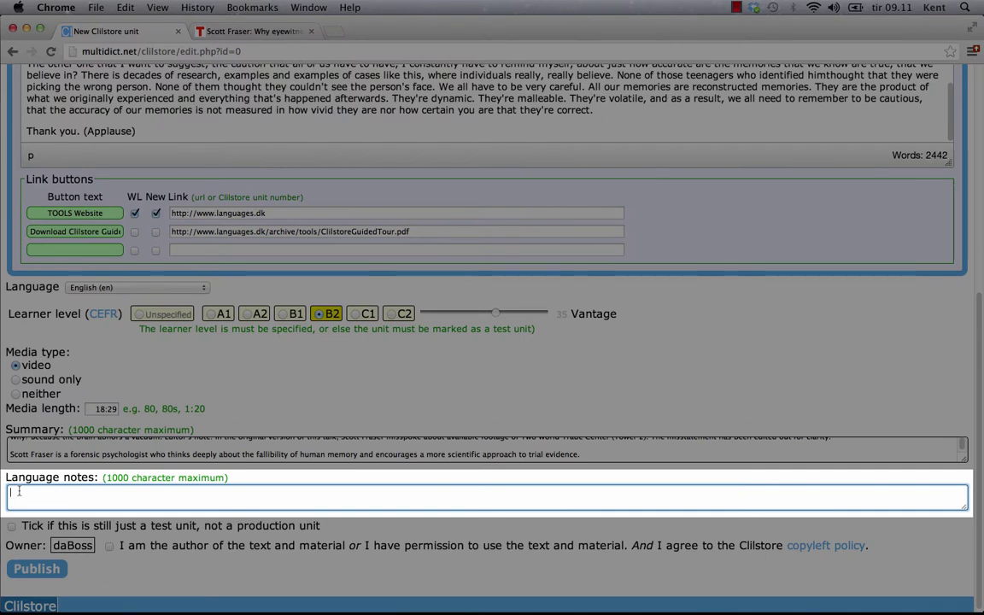
{"action": "key", "text": "super+v"}
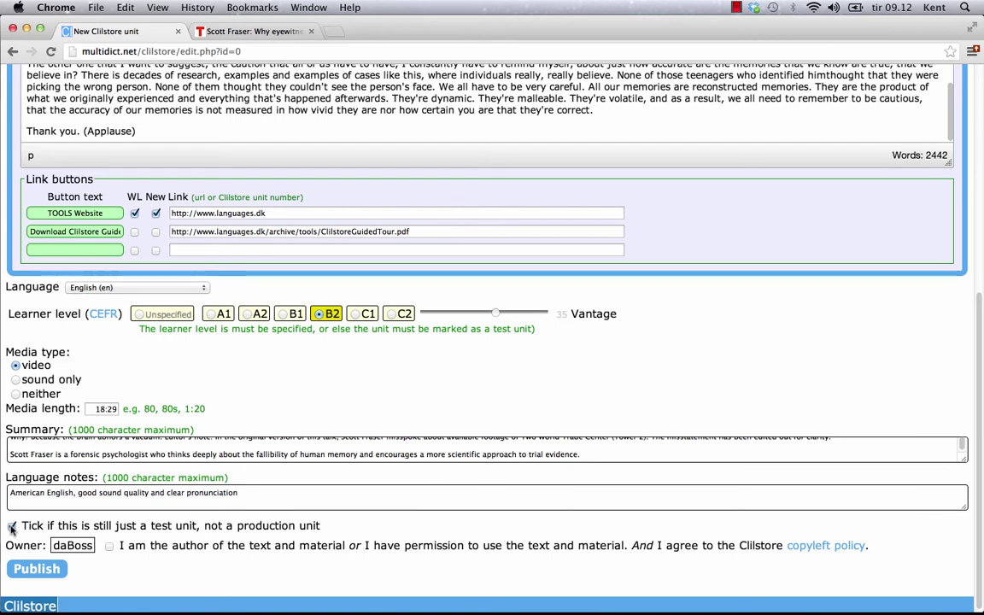
{"action": "left_click", "coordinate": [12, 527]}
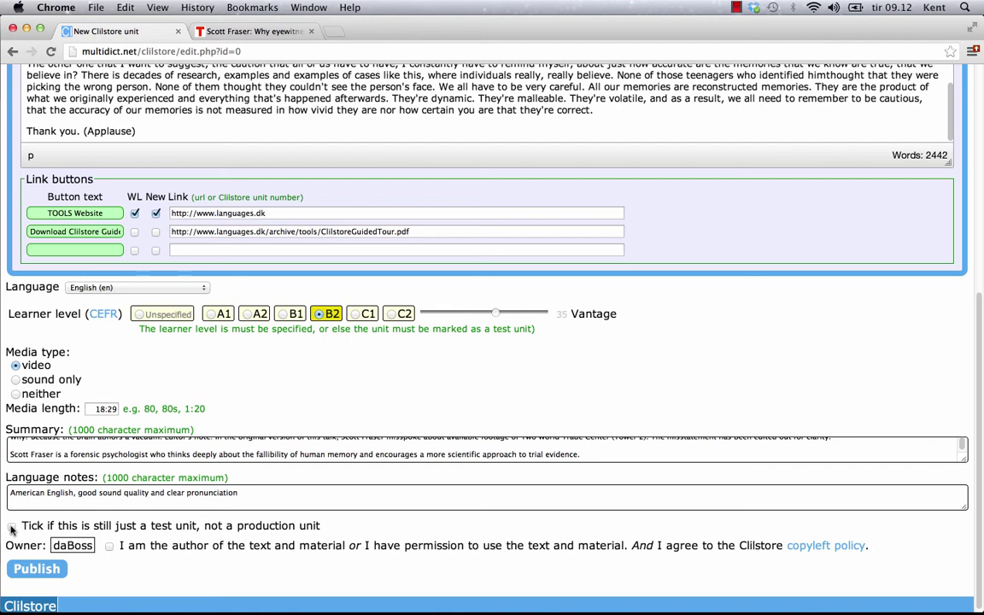
Tick the authorship and copyleft agreement beside Owner and publish the unit
{"action": "left_click", "coordinate": [110, 549]}
{"action": "left_click", "coordinate": [37, 570]}
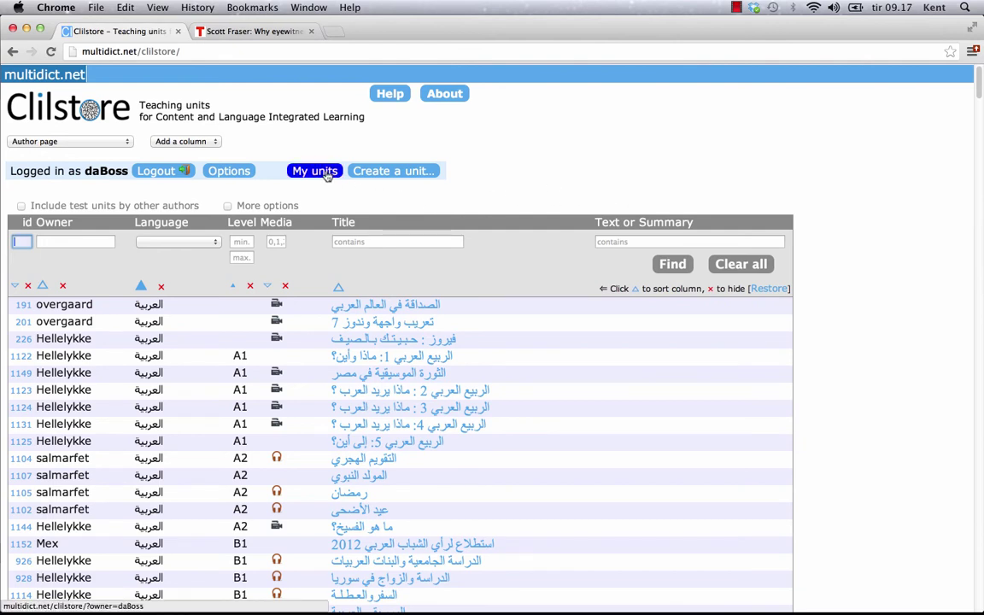
{"action": "left_click", "coordinate": [327, 173]}
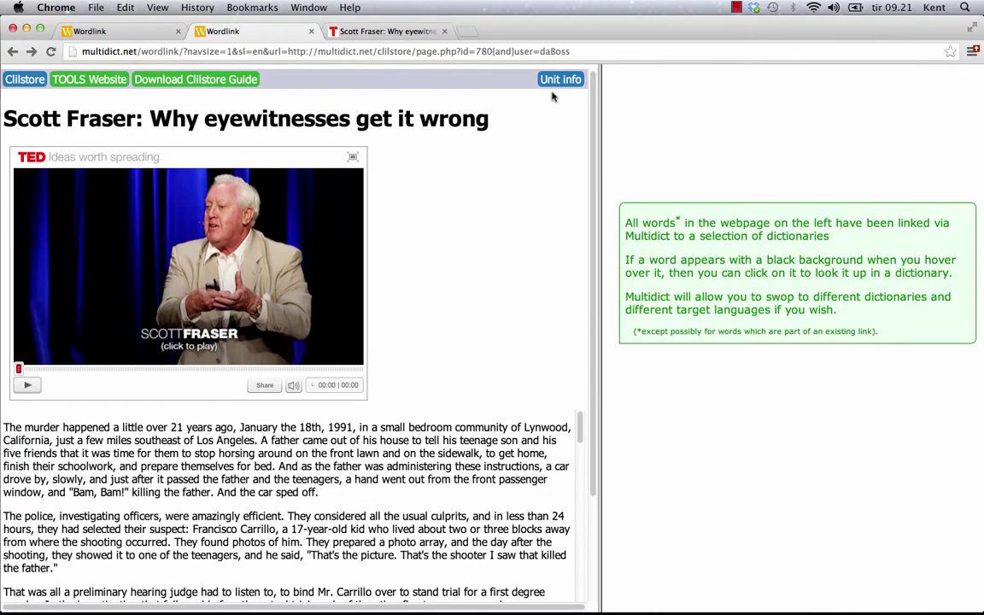
{"action": "left_click", "coordinate": [560, 80]}
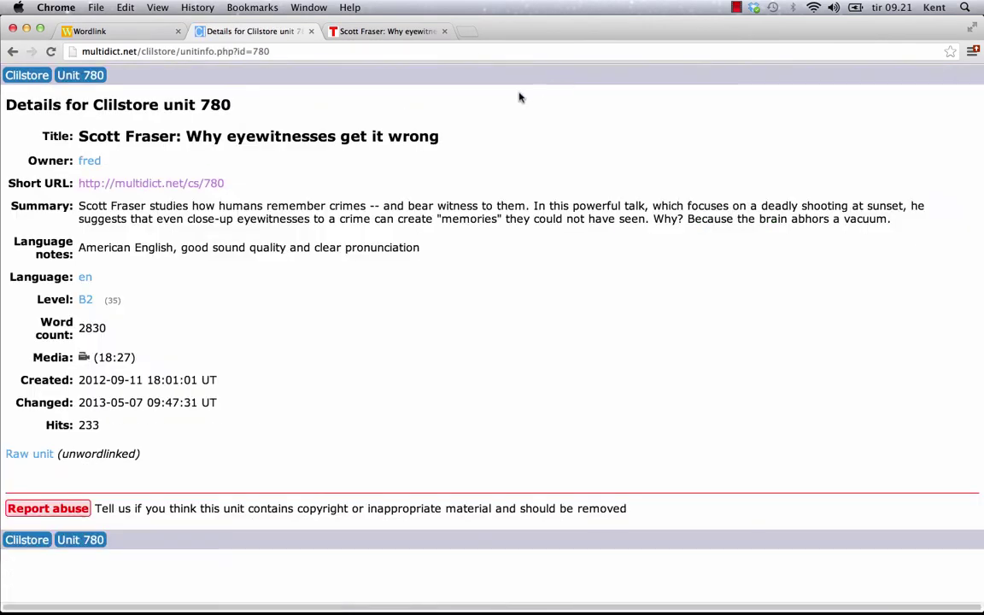
{"action": "triple_click", "coordinate": [202, 185]}
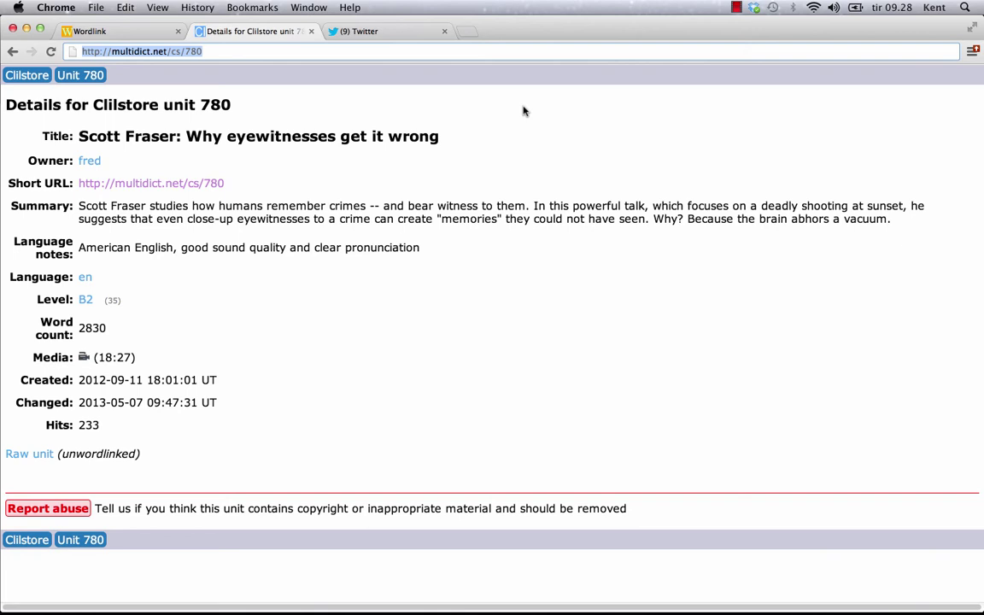
Tweet the unit 780 link and follow multidict.net/cs/780 back to Clilstore's teaching units
{"action": "left_click", "coordinate": [397, 33]}
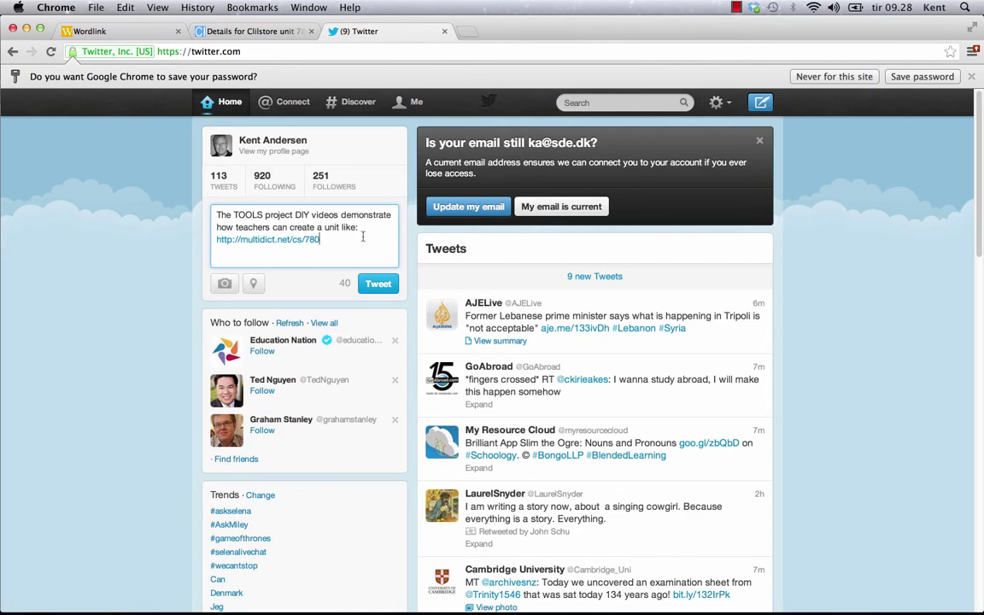
{"action": "left_click", "coordinate": [380, 283]}
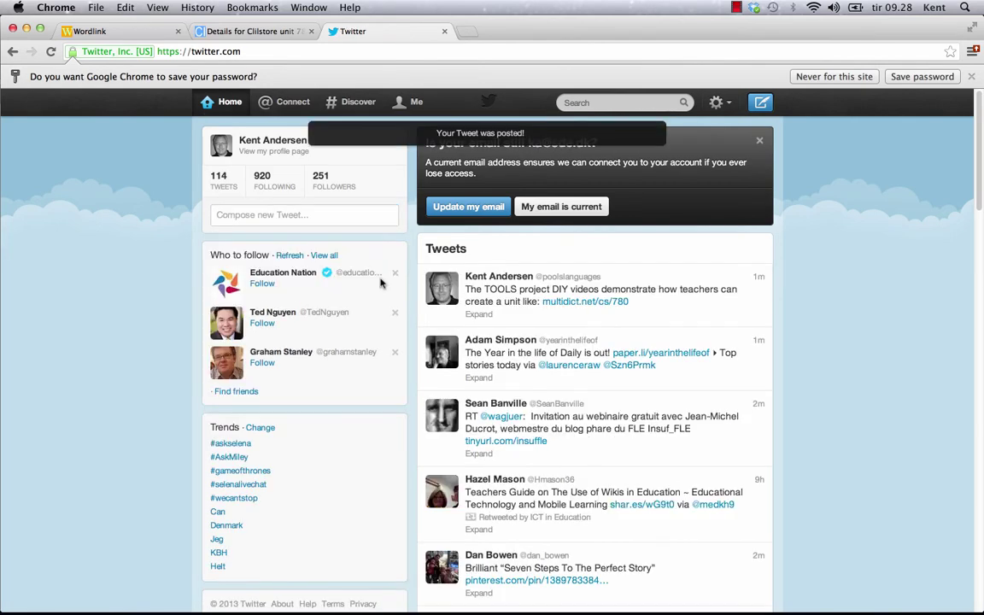
{"action": "left_click", "coordinate": [603, 304]}
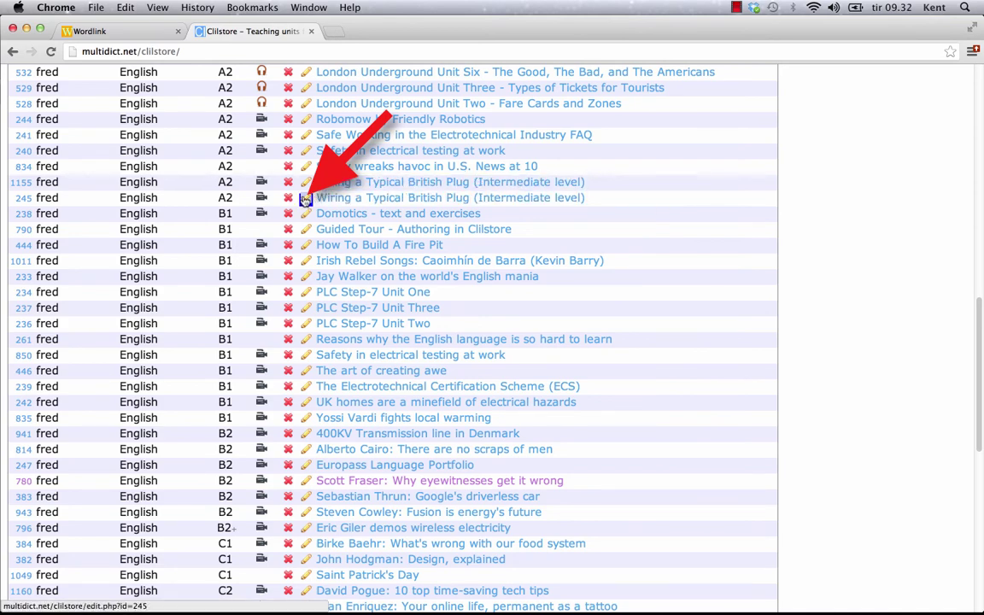
In unit 245's editor, make 'Wiring a Plug - Instructions' bold red text on a yellow background
{"action": "left_click", "coordinate": [305, 198]}
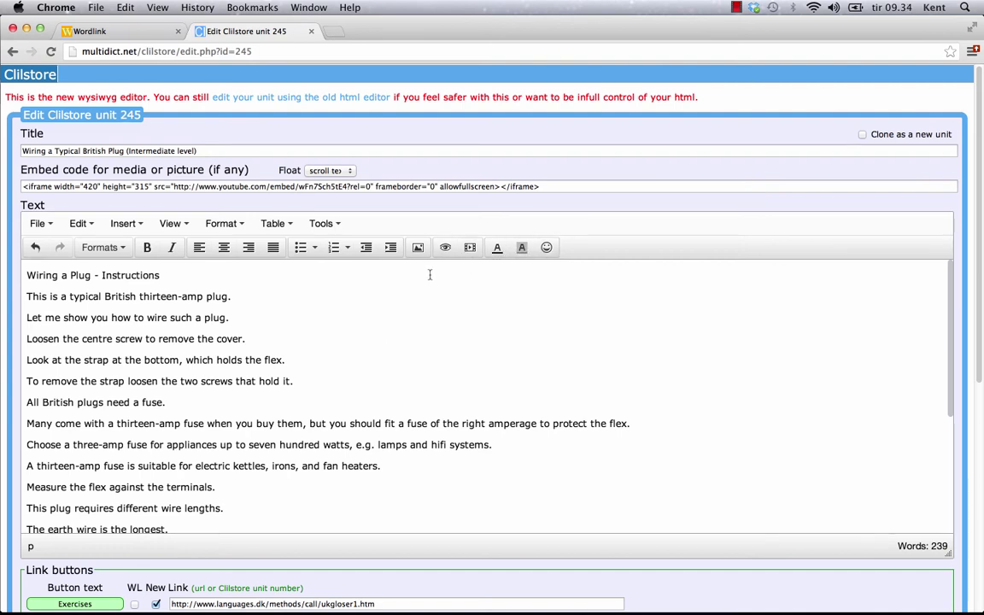
{"action": "triple_click", "coordinate": [108, 272]}
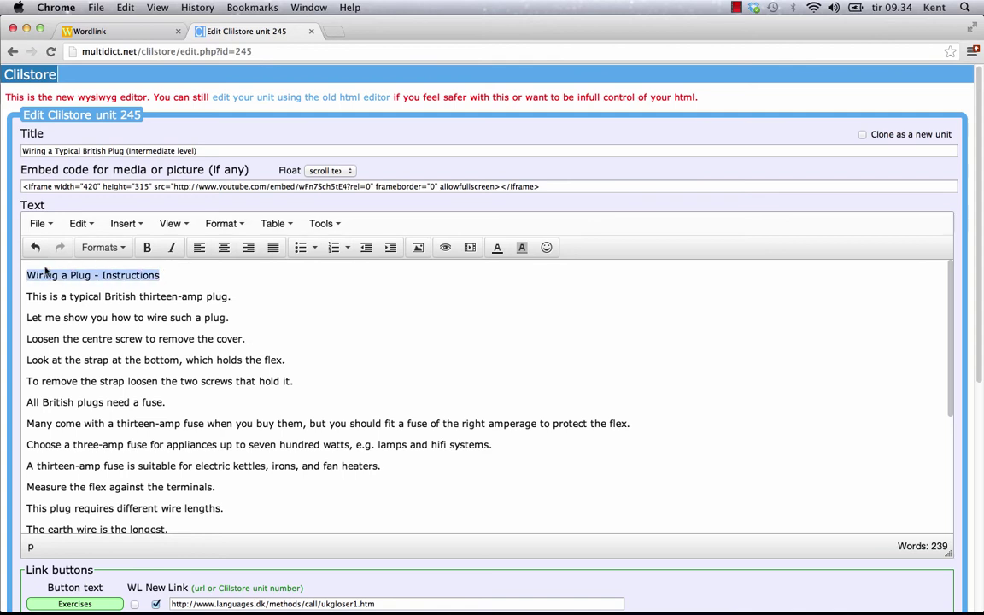
{"action": "left_click", "coordinate": [146, 247]}
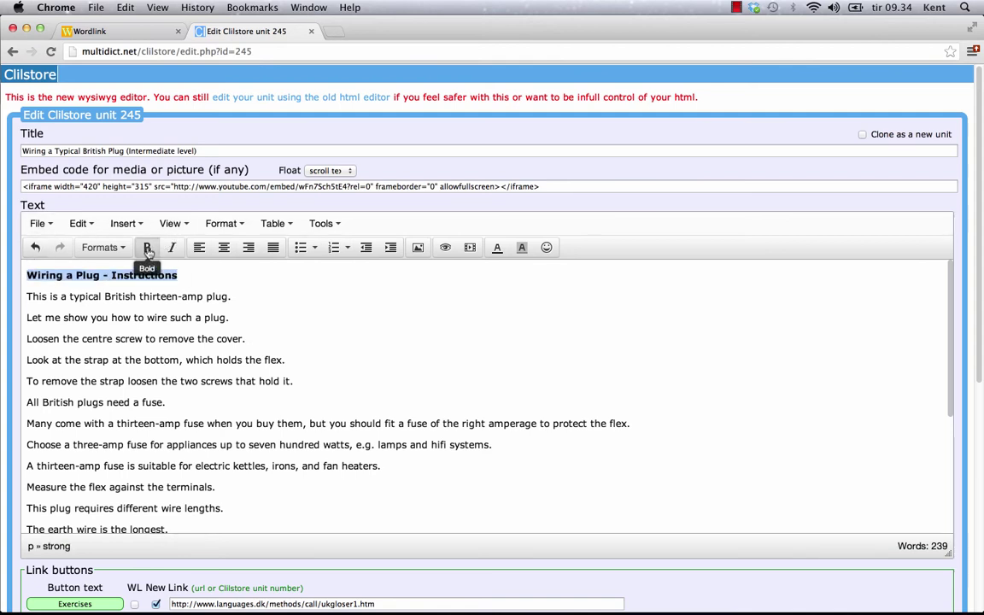
{"action": "left_click", "coordinate": [496, 250]}
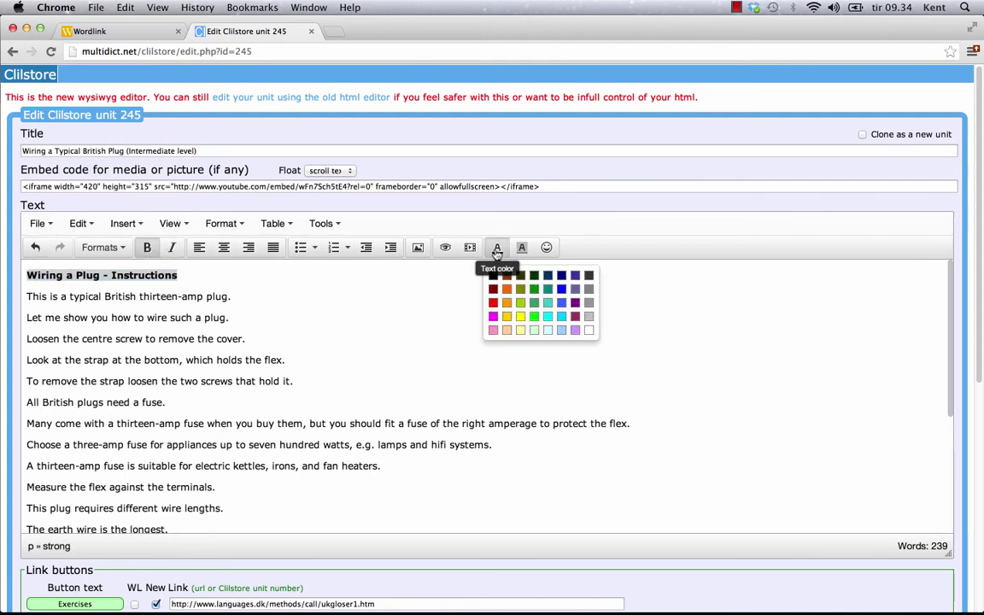
{"action": "left_click", "coordinate": [493, 303]}
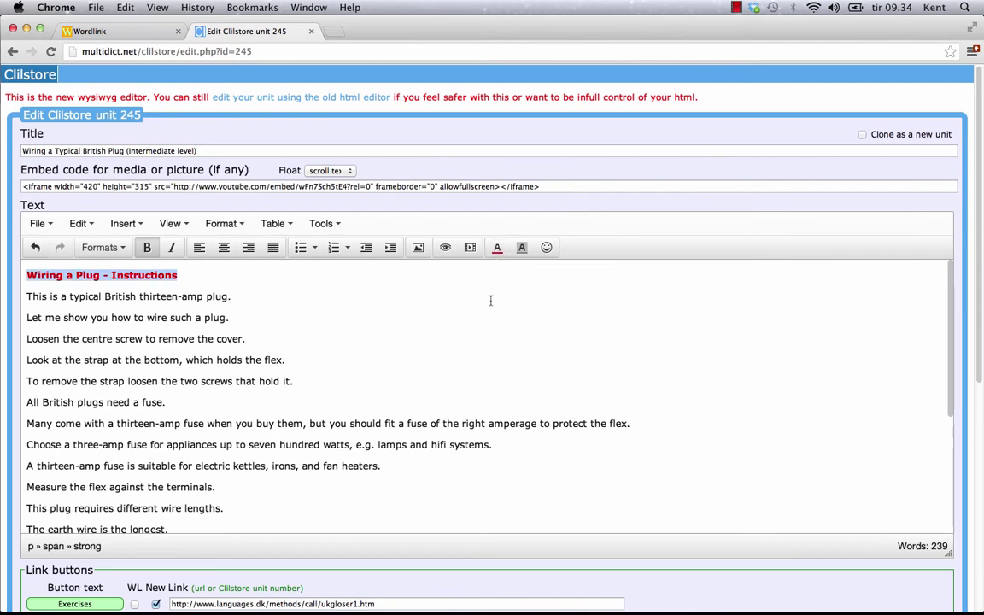
{"action": "left_click", "coordinate": [521, 248]}
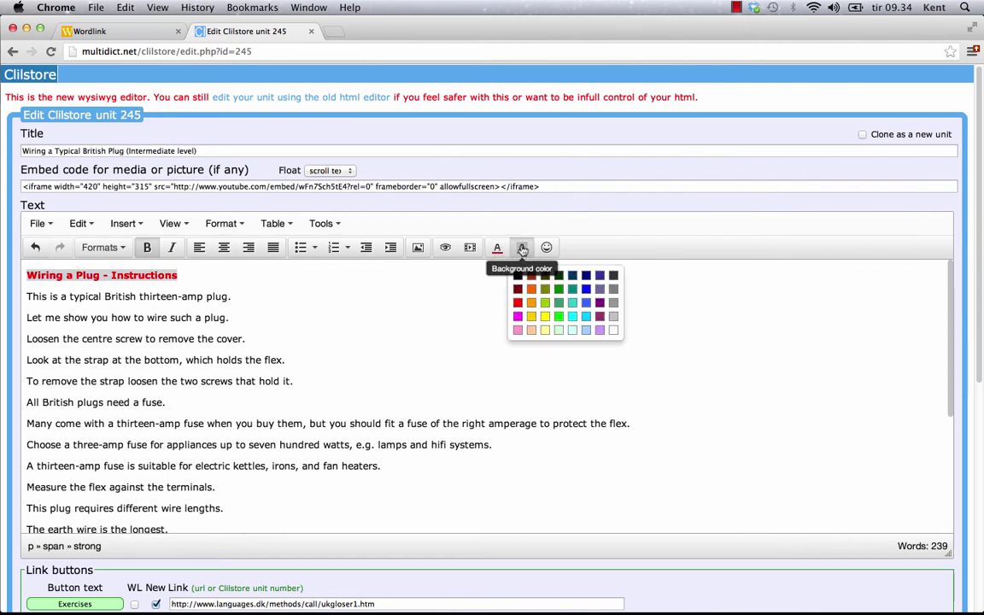
{"action": "left_click", "coordinate": [545, 316]}
{"action": "left_click", "coordinate": [240, 296]}
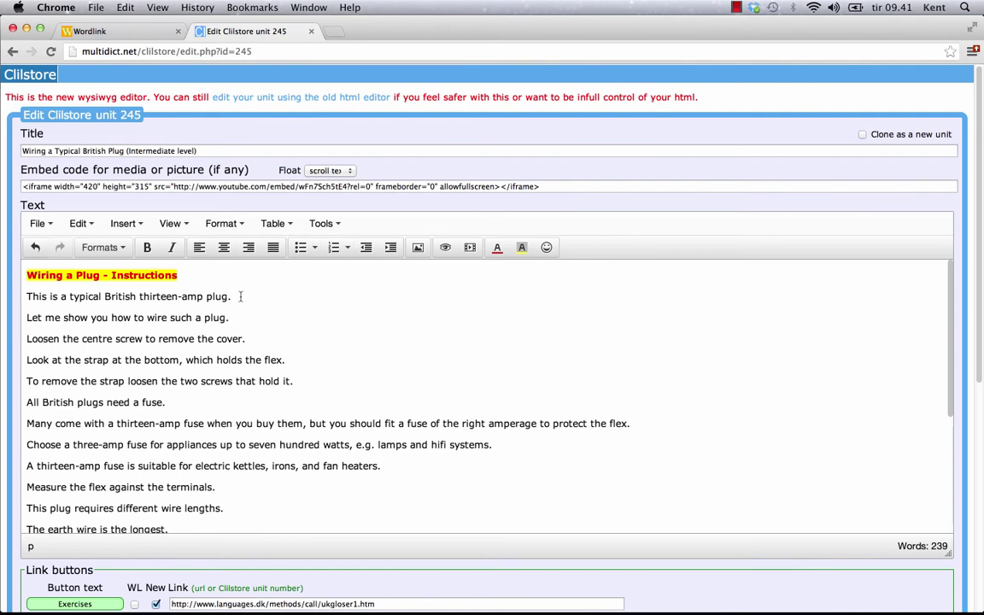
Add a blank line after the first sentence, then copy plug.png's public link from Dropbox/Public/clilstore
{"action": "key", "text": "Return"}
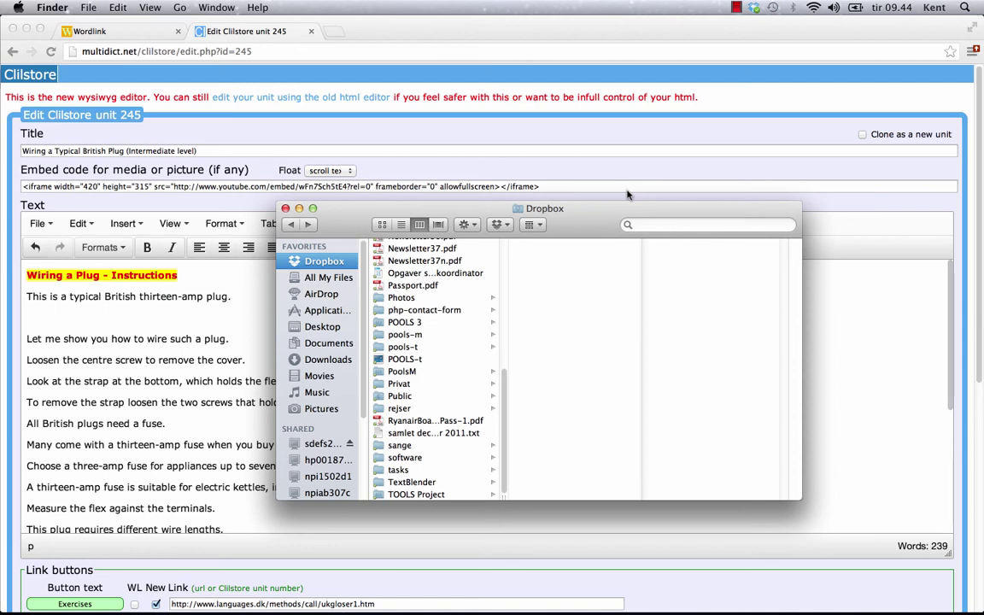
{"action": "left_click", "coordinate": [405, 399]}
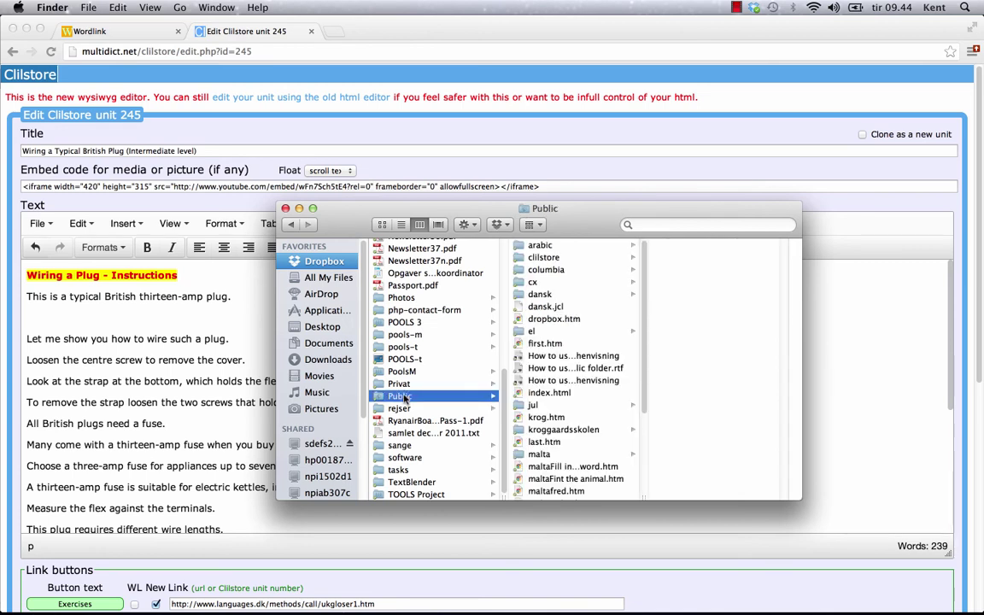
{"action": "left_click", "coordinate": [550, 259]}
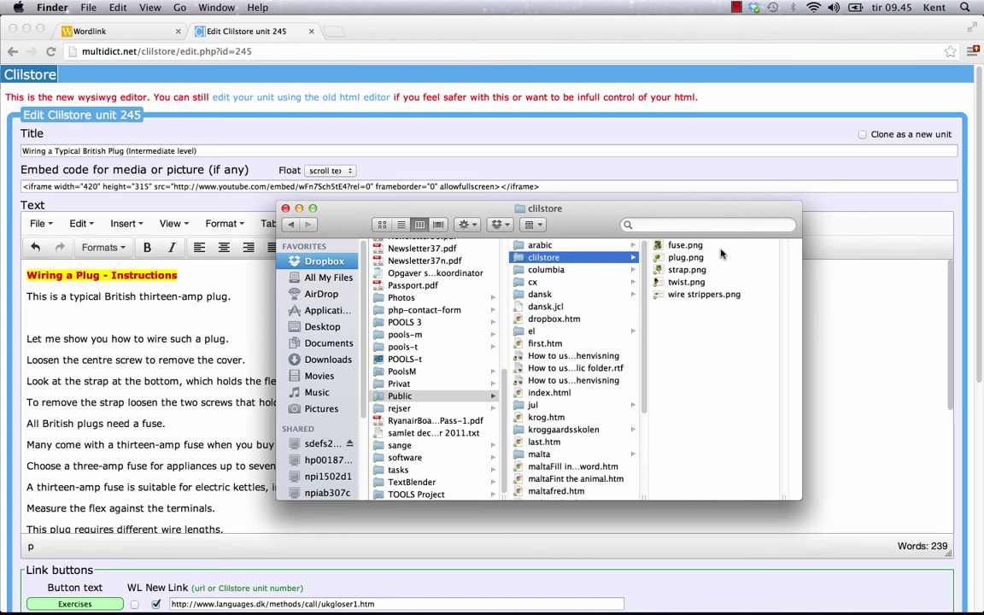
{"action": "right_click", "coordinate": [685, 257]}
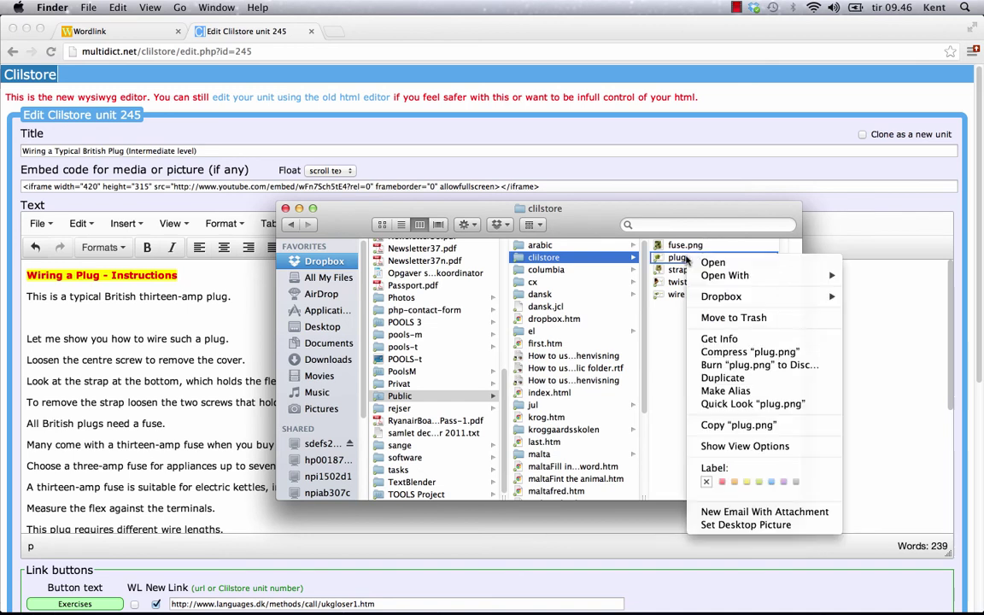
{"action": "right_click", "coordinate": [682, 260]}
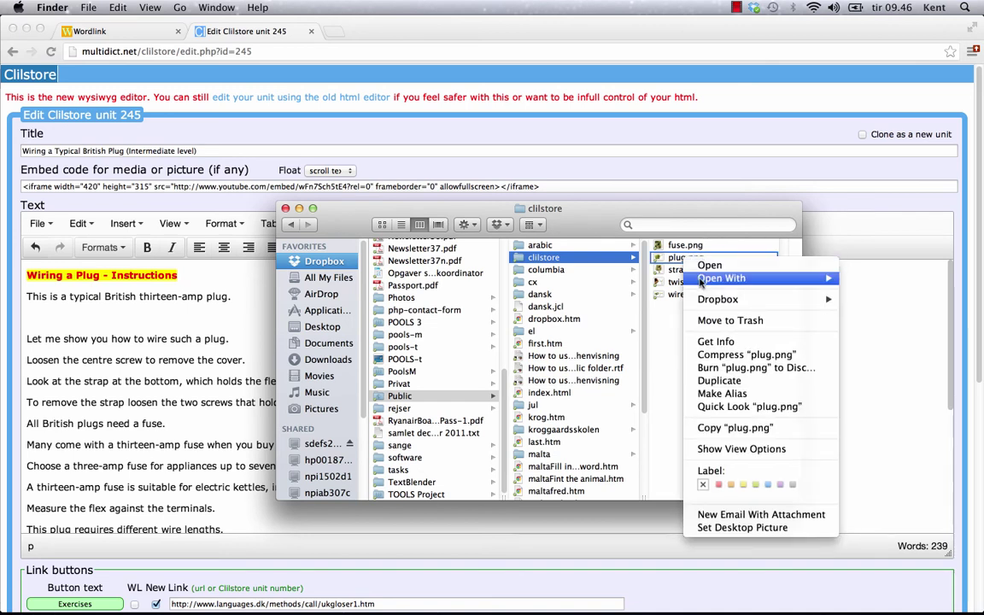
{"action": "mouse_move", "coordinate": [750, 301]}
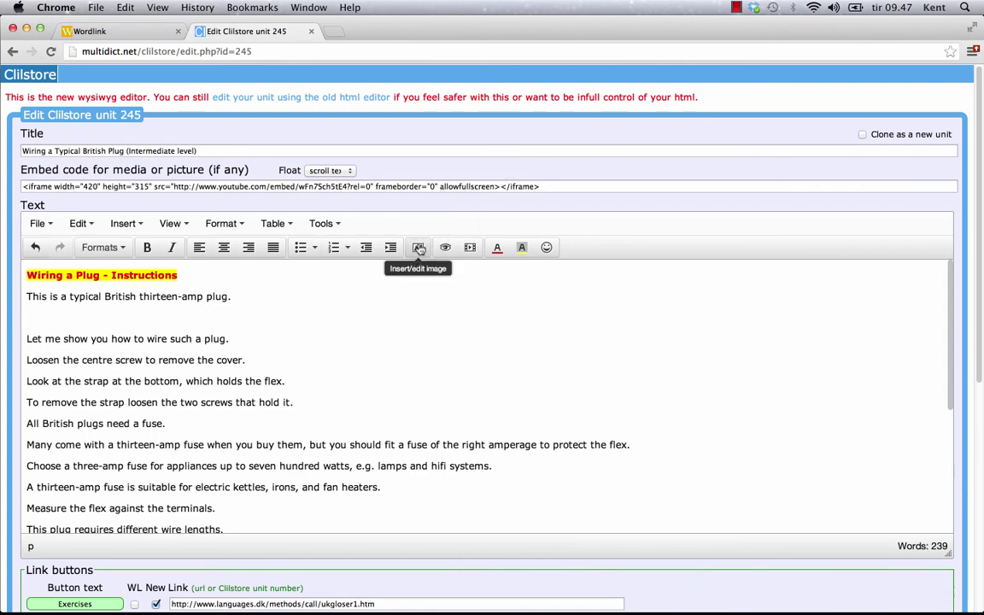
Insert the Dropbox plug.png image after the first sentence of the text
{"action": "left_click", "coordinate": [419, 247]}
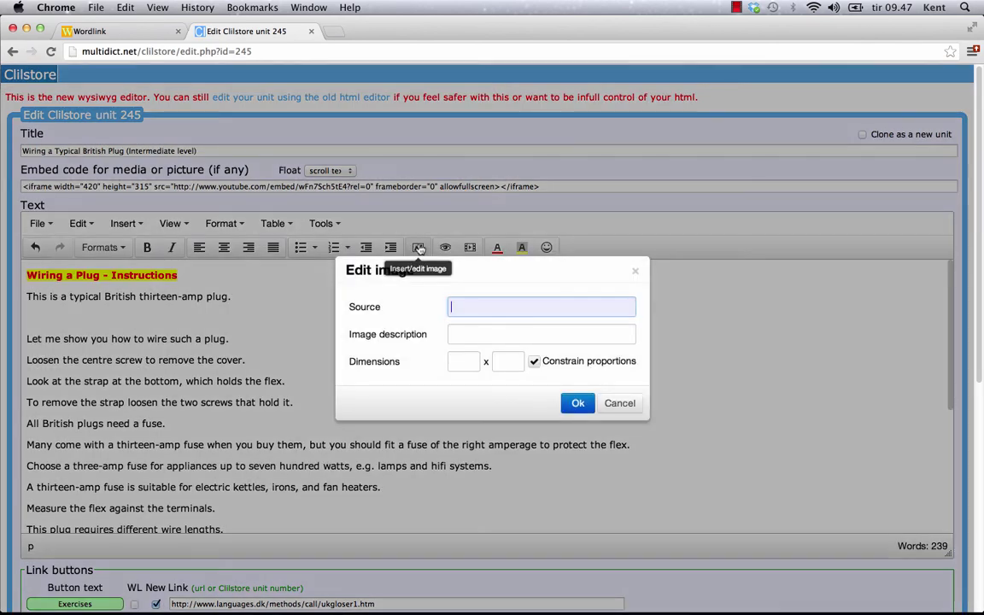
{"action": "right_click", "coordinate": [476, 307]}
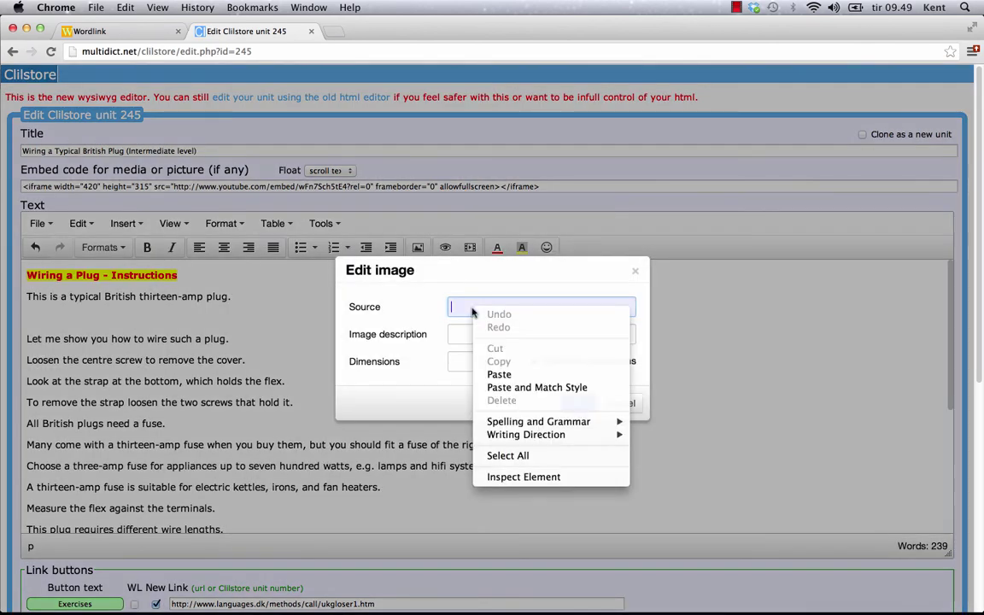
{"action": "left_click", "coordinate": [499, 374]}
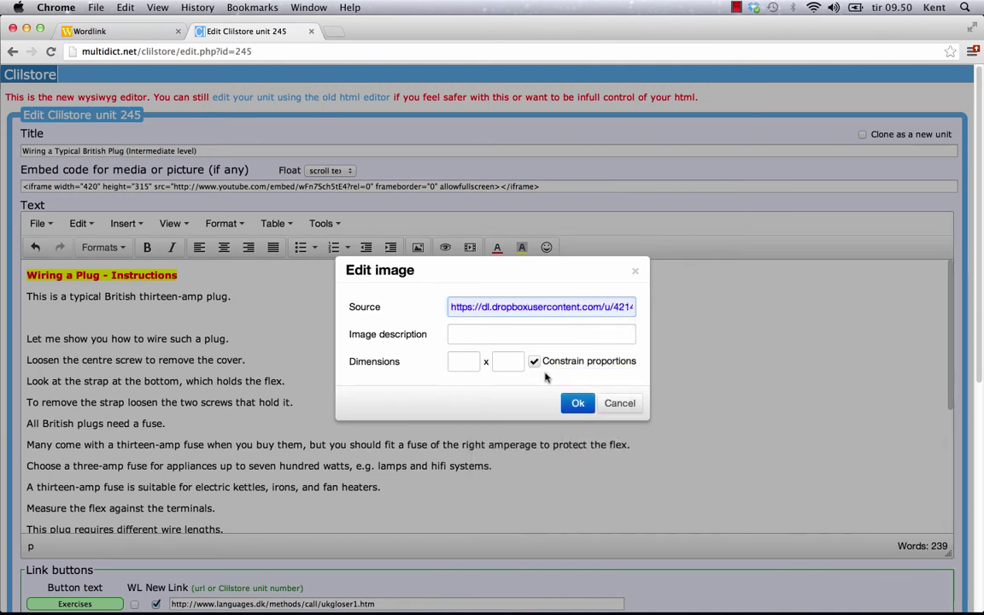
{"action": "left_click", "coordinate": [577, 403]}
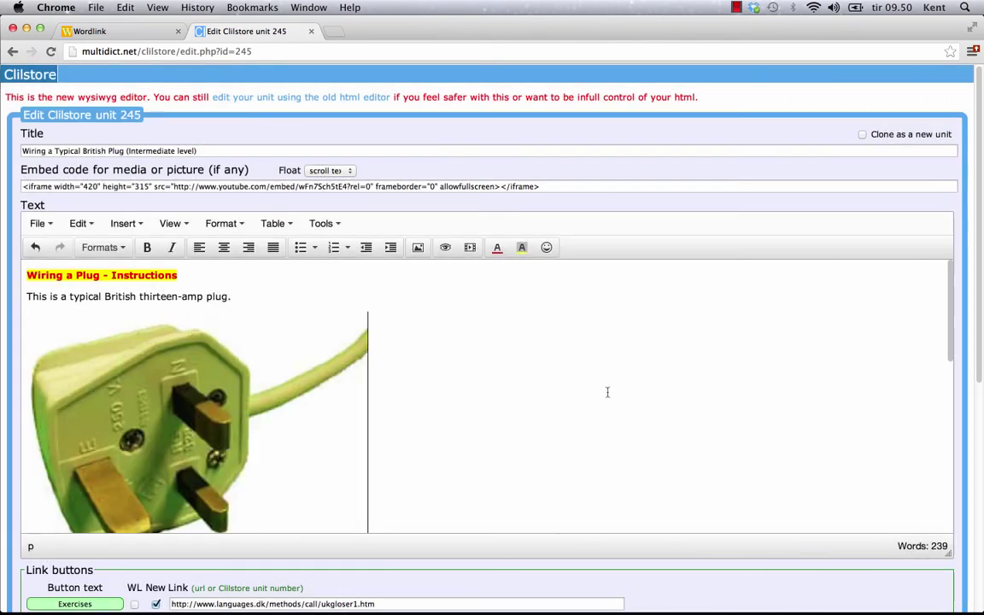
Shrink the inserted plug image by dragging its corner handle inward
{"action": "scroll", "coordinate": [609, 396], "scroll_direction": "down", "scroll_amount": 5}
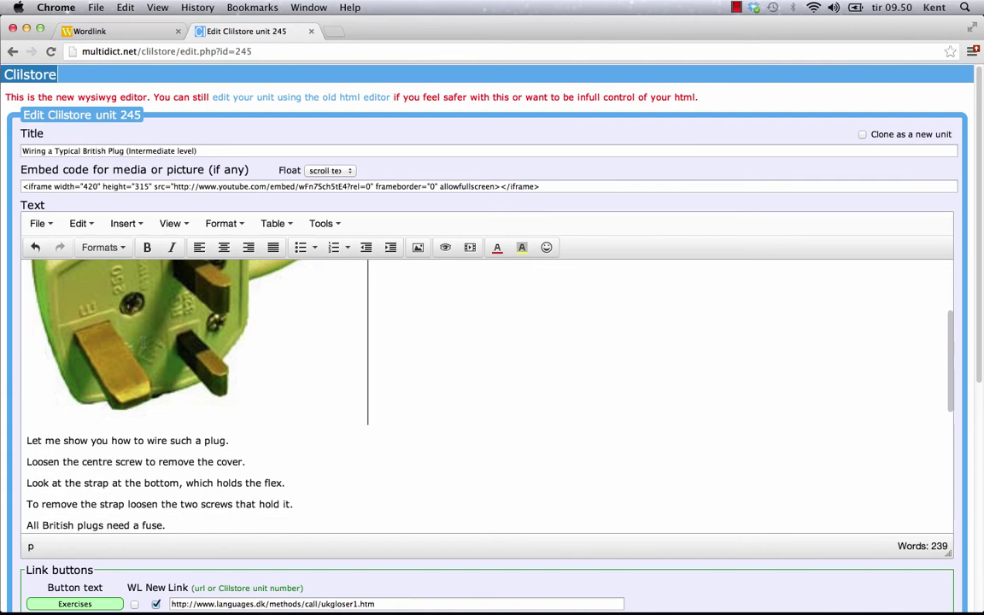
{"action": "left_click", "coordinate": [169, 339]}
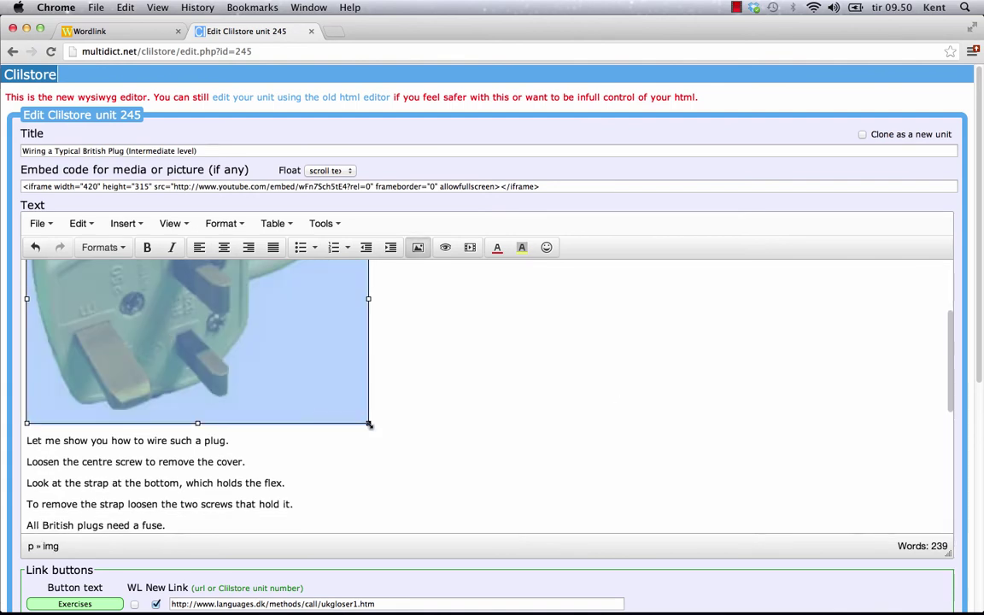
{"action": "left_click_drag", "start_coordinate": [368, 422], "coordinate": [219, 299]}
Add an empty paragraph after the last line of the unit text
{"action": "scroll", "coordinate": [433, 389], "scroll_direction": "up", "scroll_amount": 3}
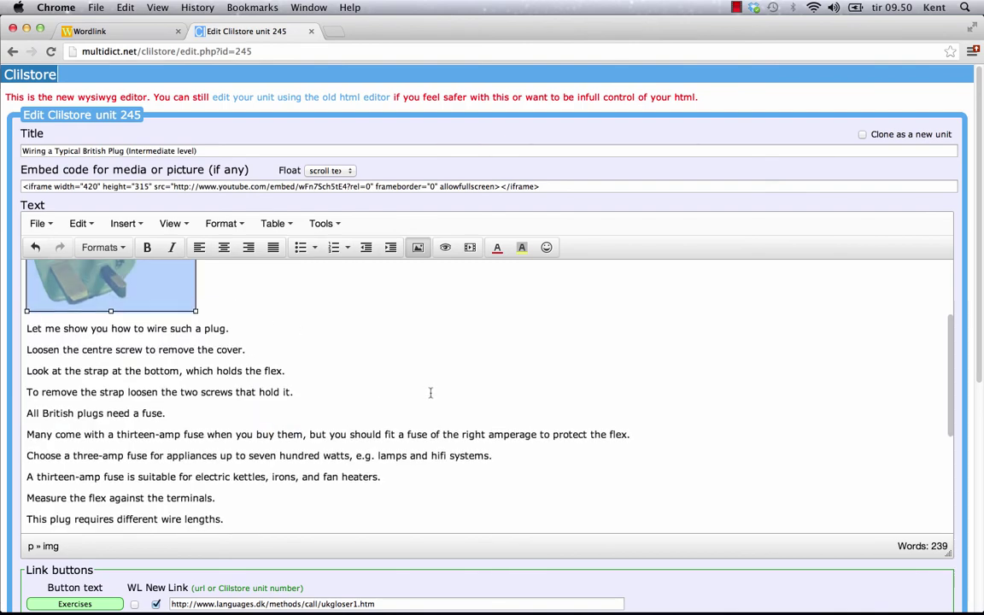
{"action": "scroll", "coordinate": [433, 389], "scroll_direction": "up", "scroll_amount": 1}
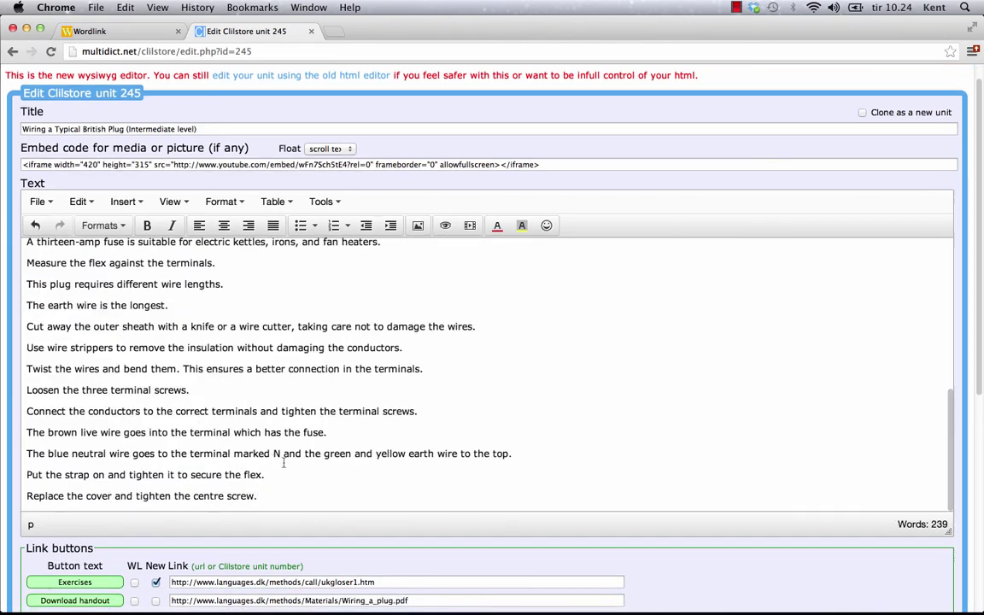
{"action": "key", "text": "Return"}
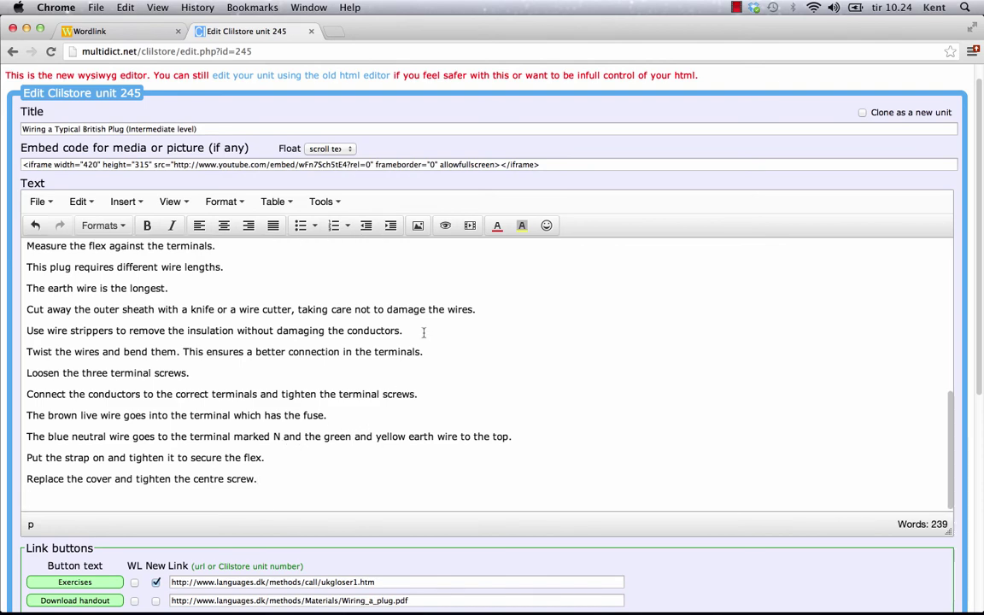
{"action": "left_click", "coordinate": [470, 227]}
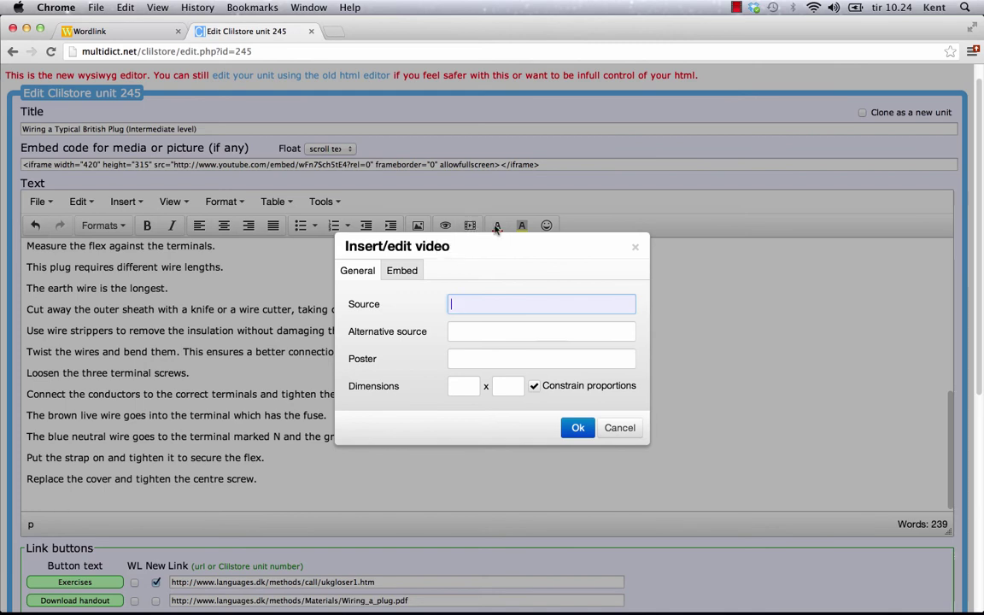
{"action": "right_click", "coordinate": [468, 301]}
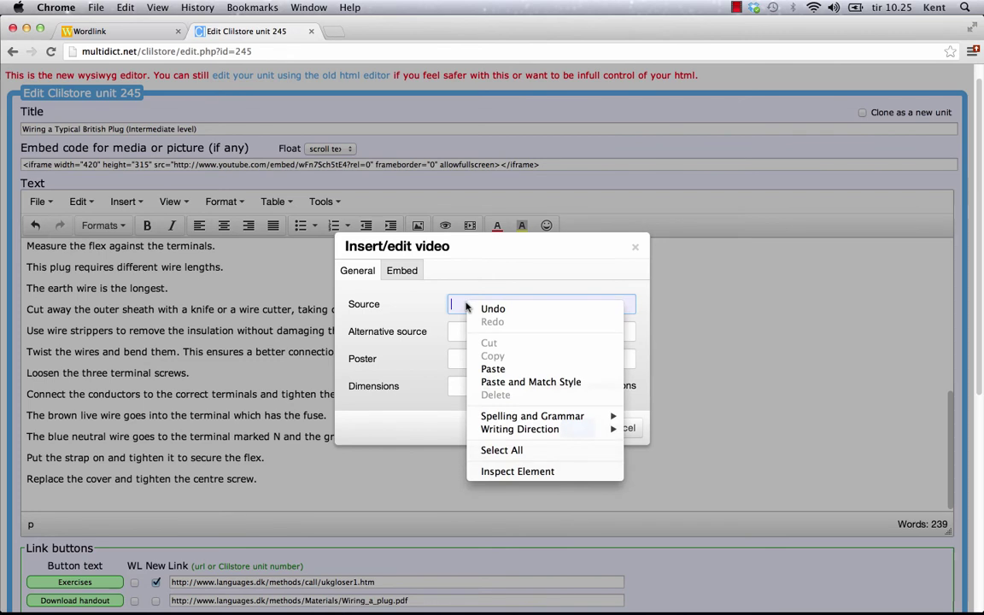
{"action": "left_click", "coordinate": [494, 369]}
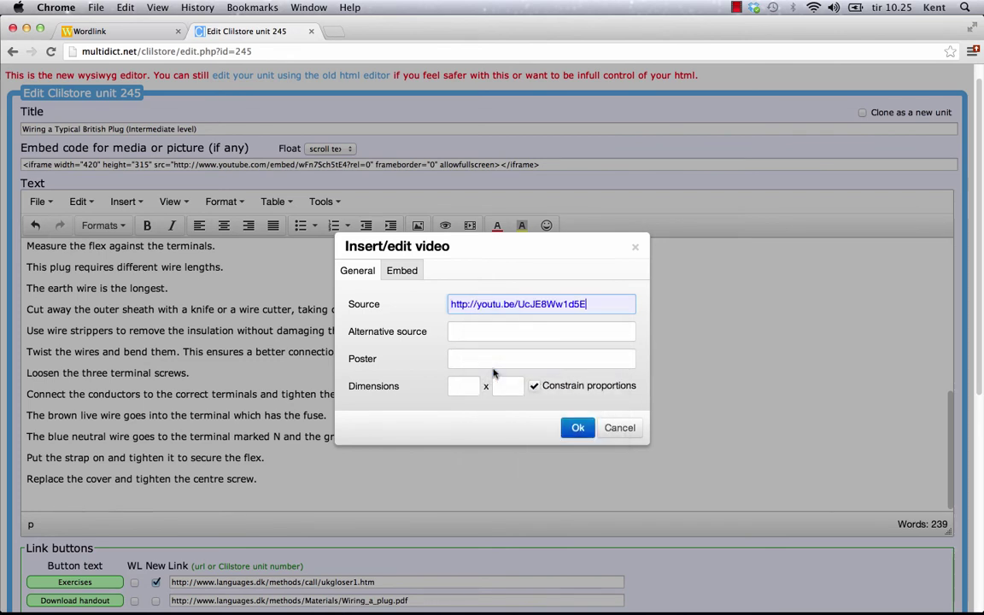
{"action": "left_click", "coordinate": [403, 271]}
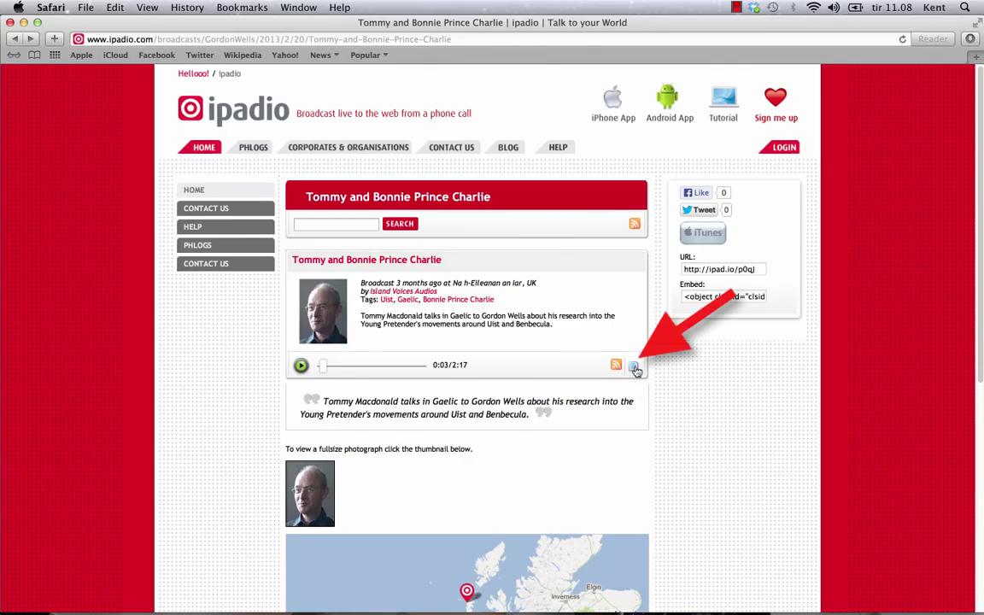
{"action": "left_click", "coordinate": [634, 368]}
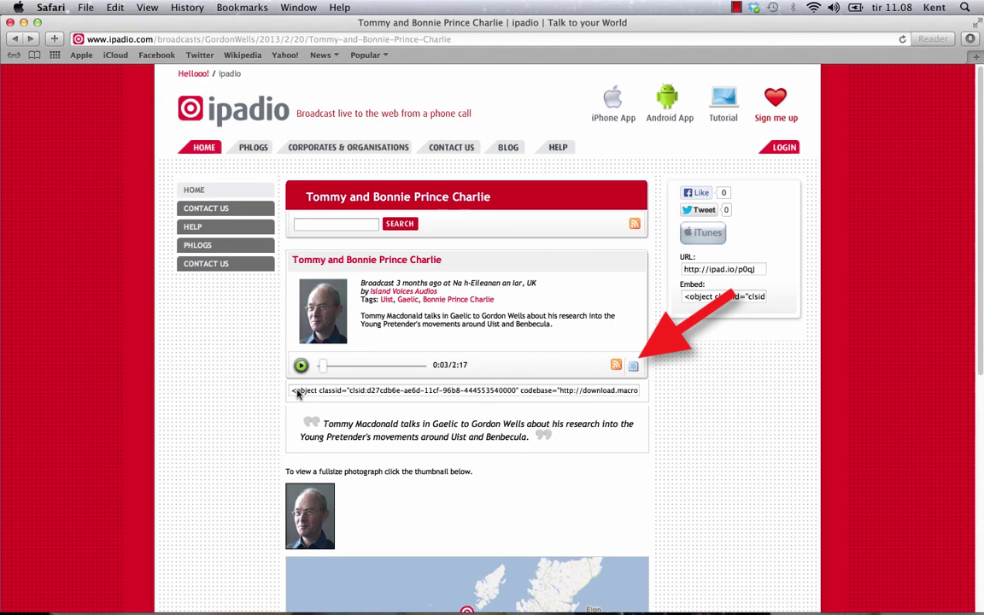
Select and copy the full ipadio object embed code for 'Tommy and Bonnie Prince Charlie'
{"action": "left_click_drag", "start_coordinate": [294, 391], "coordinate": [642, 392]}
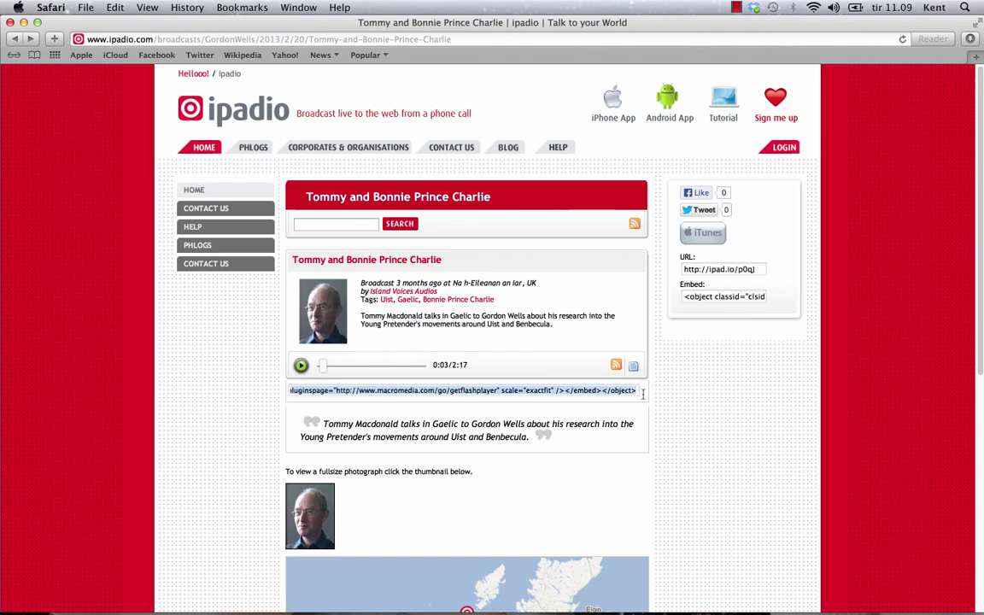
{"action": "right_click", "coordinate": [605, 393]}
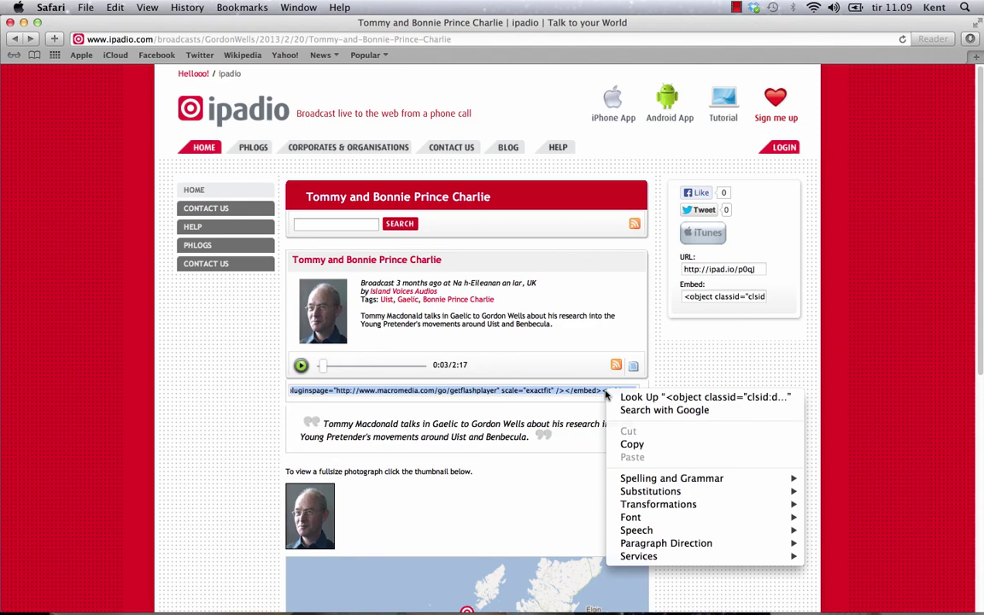
{"action": "left_click", "coordinate": [635, 444]}
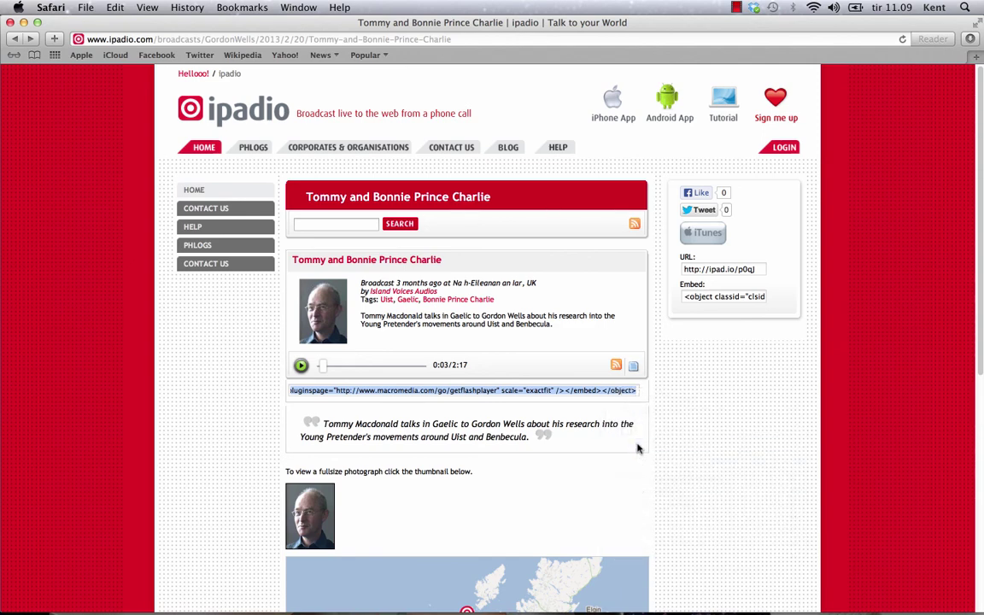
{"action": "key", "text": "super+Tab"}
{"action": "key", "text": "super+Tab"}
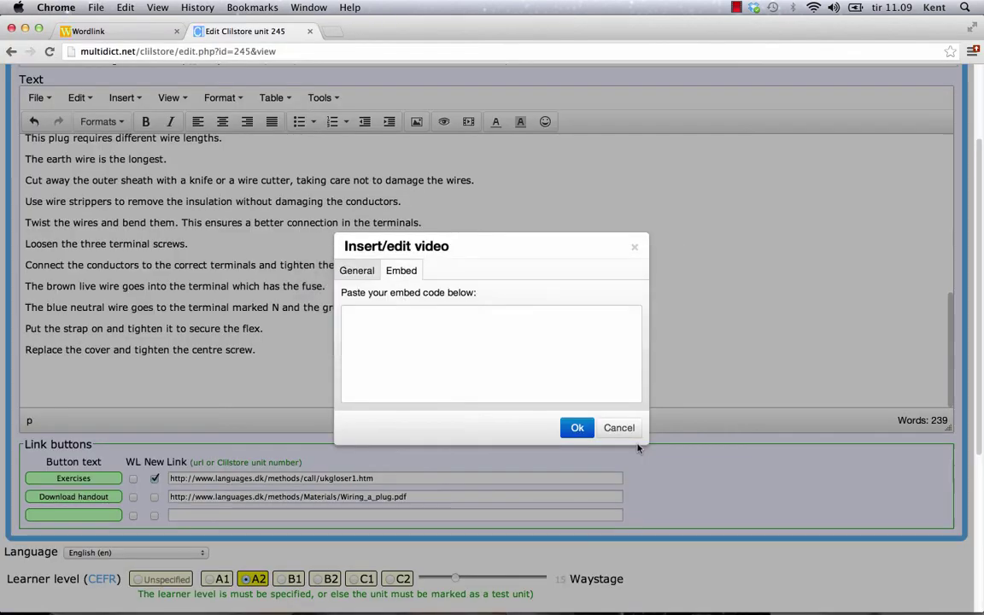
Paste the copied ipadio embed code into the video Embed box and insert it
{"action": "left_click", "coordinate": [437, 345]}
{"action": "right_click", "coordinate": [437, 344]}
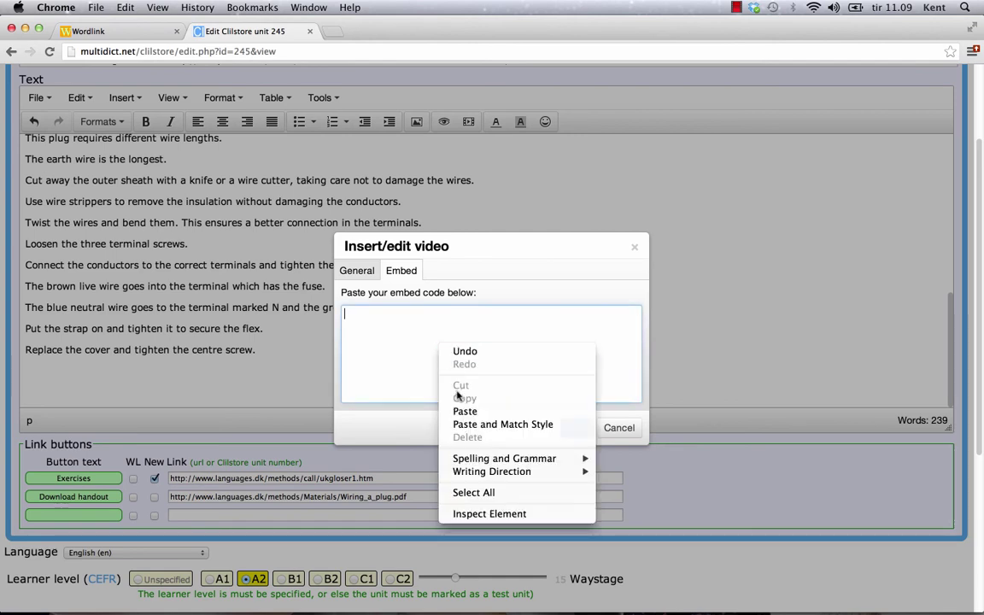
{"action": "left_click", "coordinate": [466, 414]}
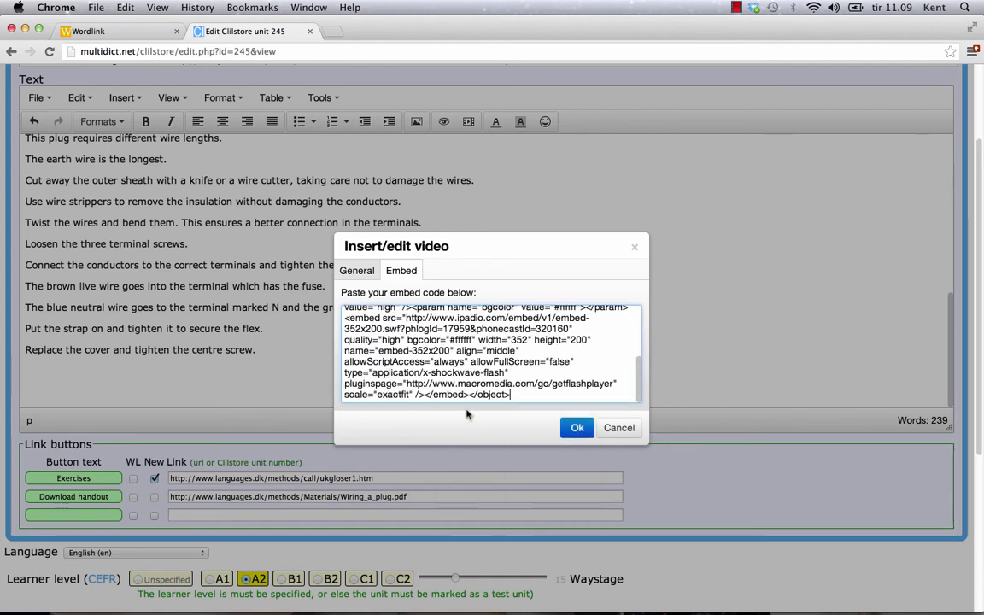
{"action": "left_click", "coordinate": [575, 428]}
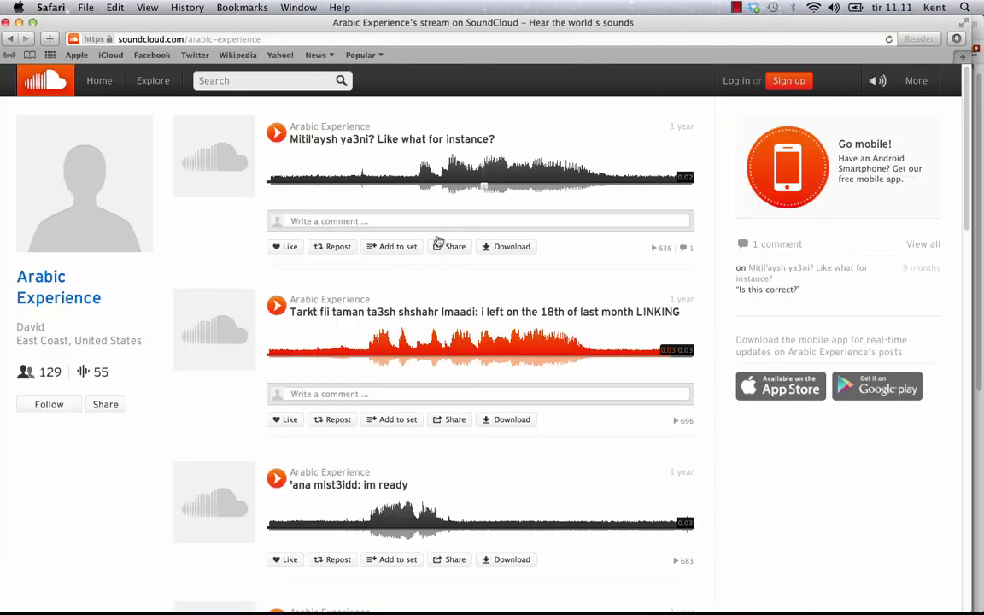
Copy the Widget Code iframe from the first track's Share panel
{"action": "left_click", "coordinate": [452, 247]}
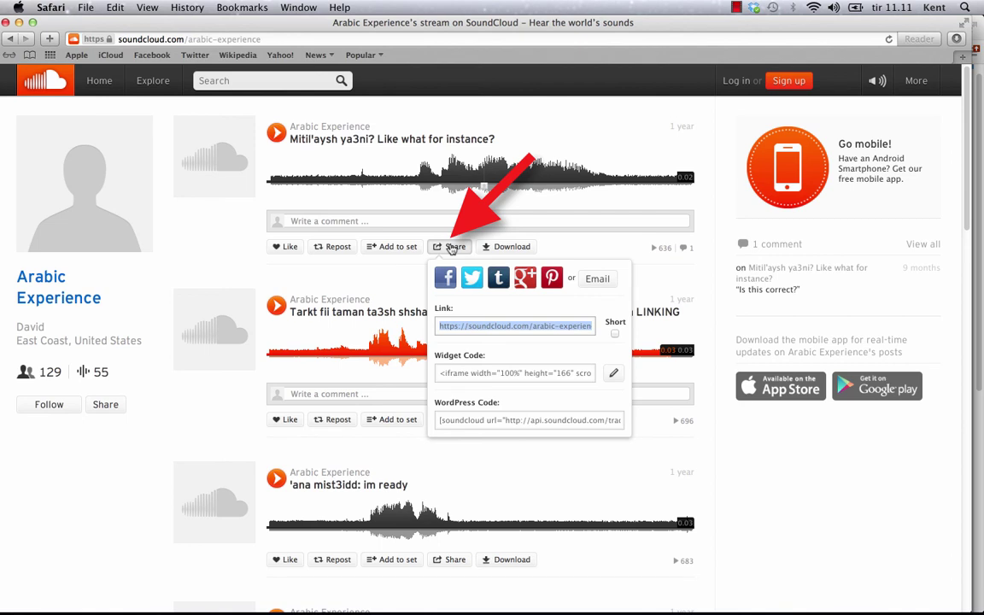
{"action": "left_click", "coordinate": [456, 373]}
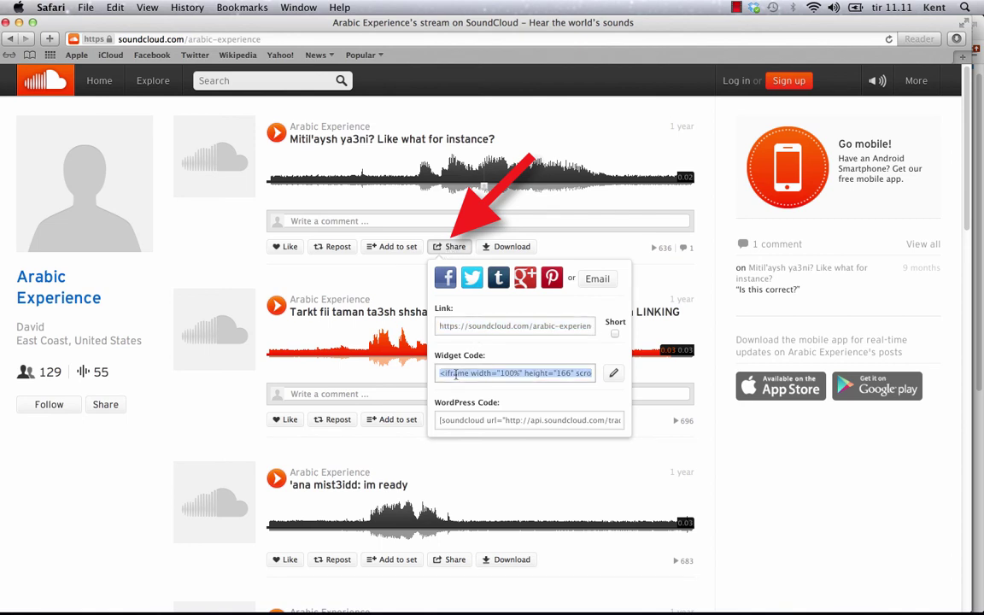
{"action": "right_click", "coordinate": [459, 374]}
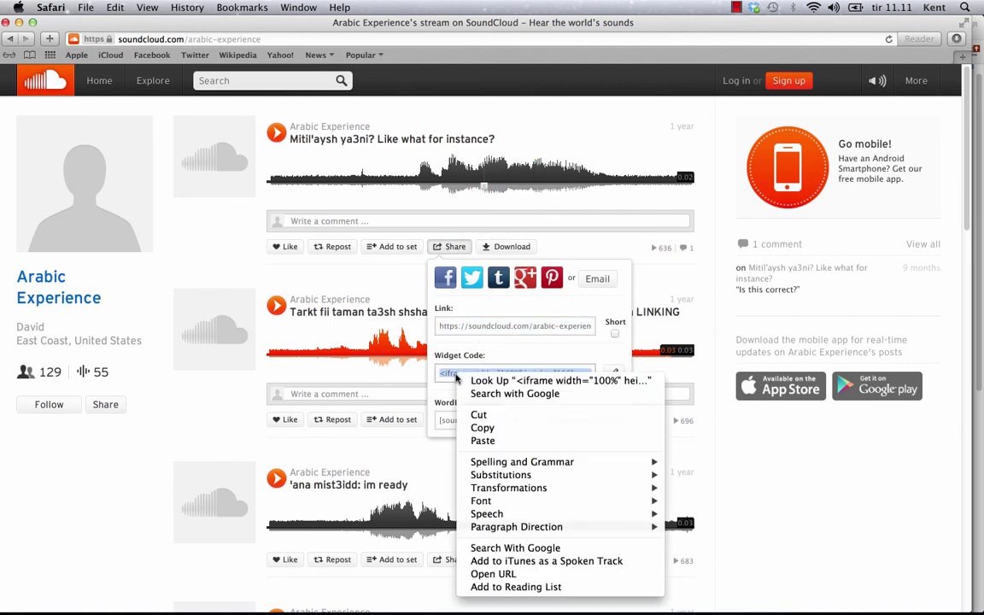
{"action": "left_click", "coordinate": [480, 428]}
Paste the SoundCloud widget code into the video Embed box and insert it into unit 245
{"action": "key", "text": "super+Tab"}
{"action": "key", "text": "Tab"}
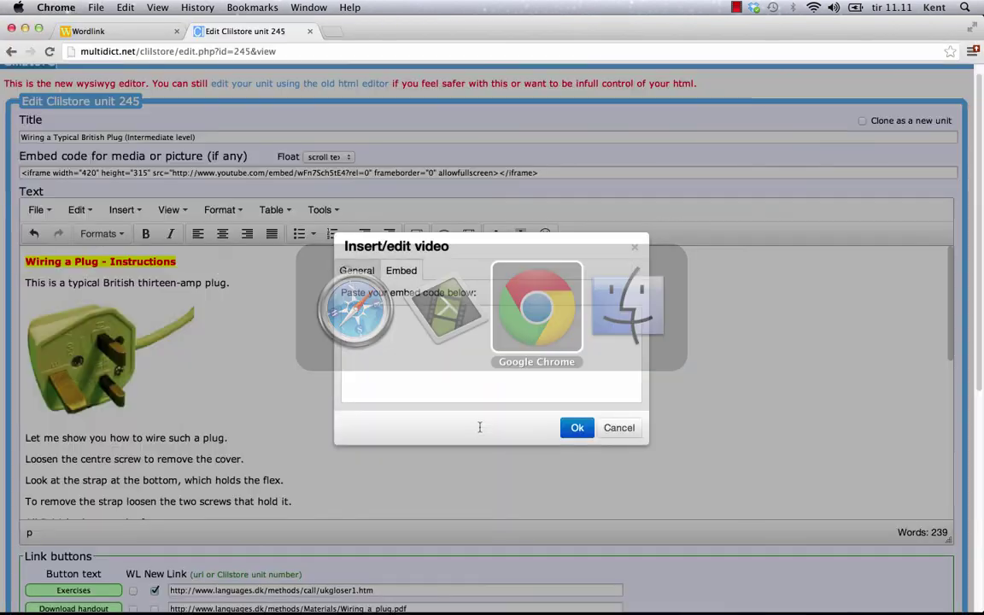
{"action": "right_click", "coordinate": [421, 348]}
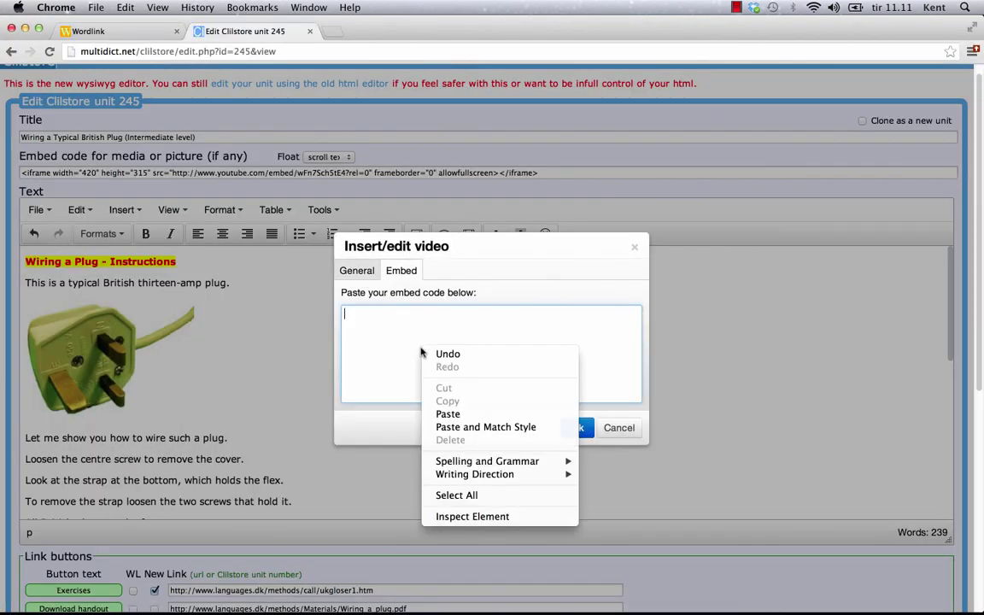
{"action": "left_click", "coordinate": [450, 411]}
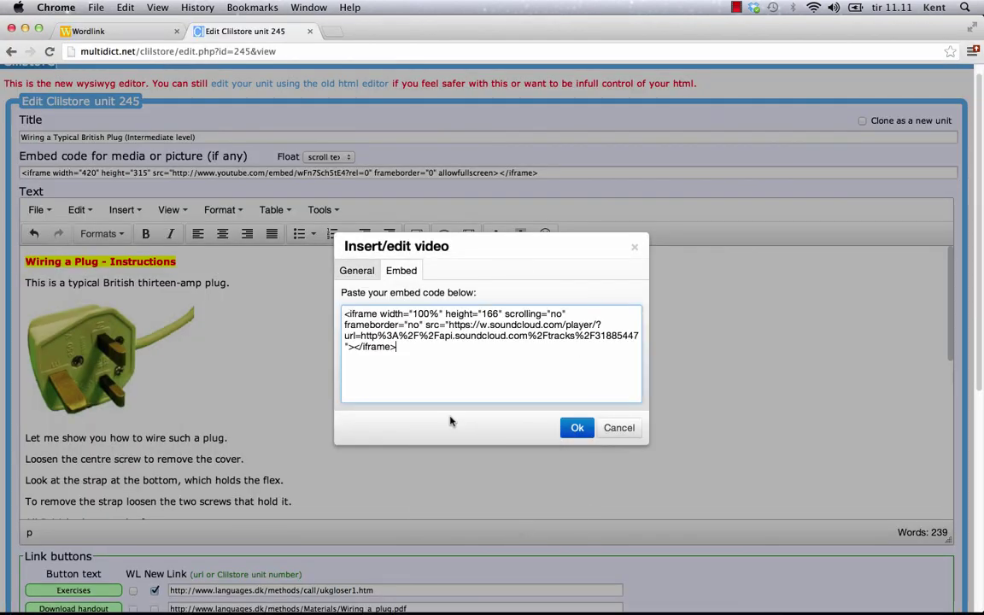
{"action": "left_click", "coordinate": [570, 429]}
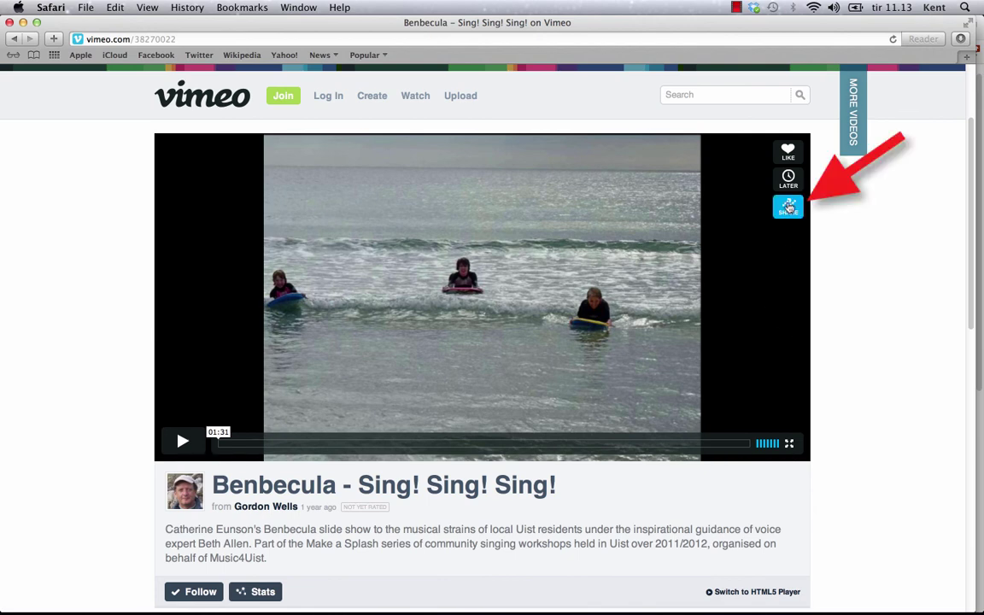
Copy the iframe embed code from the Benbecula video's Share panel
{"action": "left_click", "coordinate": [788, 206]}
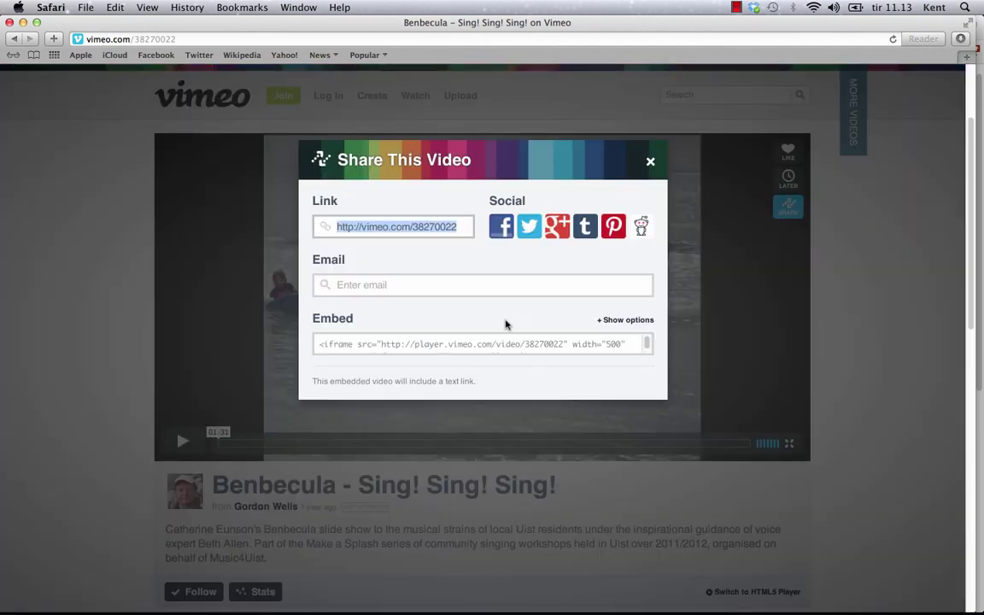
{"action": "left_click", "coordinate": [466, 344]}
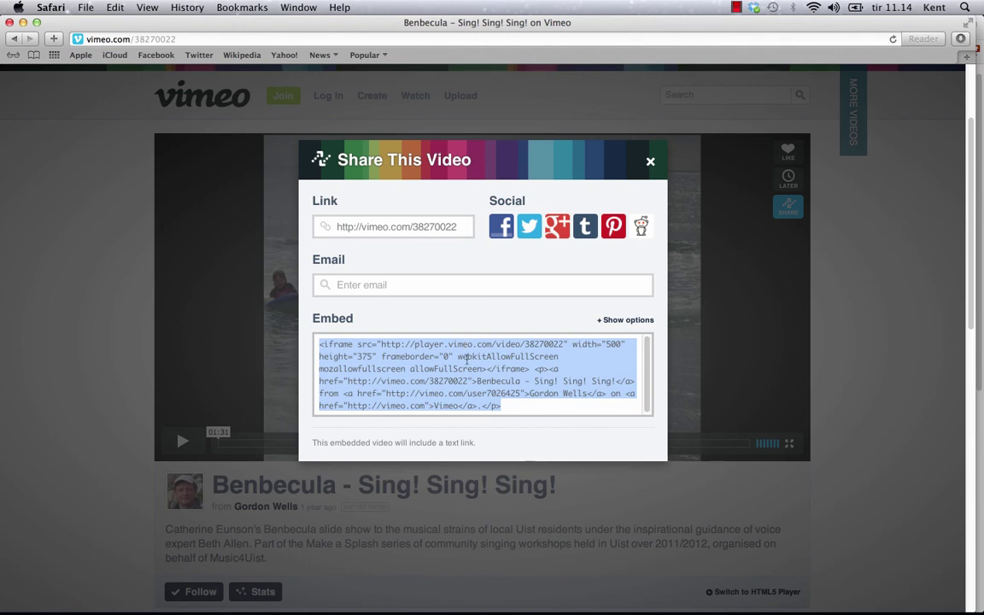
{"action": "right_click", "coordinate": [466, 357]}
{"action": "left_click", "coordinate": [493, 413]}
Paste the Vimeo embed code into the video Embed box and insert the video
{"action": "key", "text": "super+Tab"}
{"action": "key", "text": "super+Tab"}
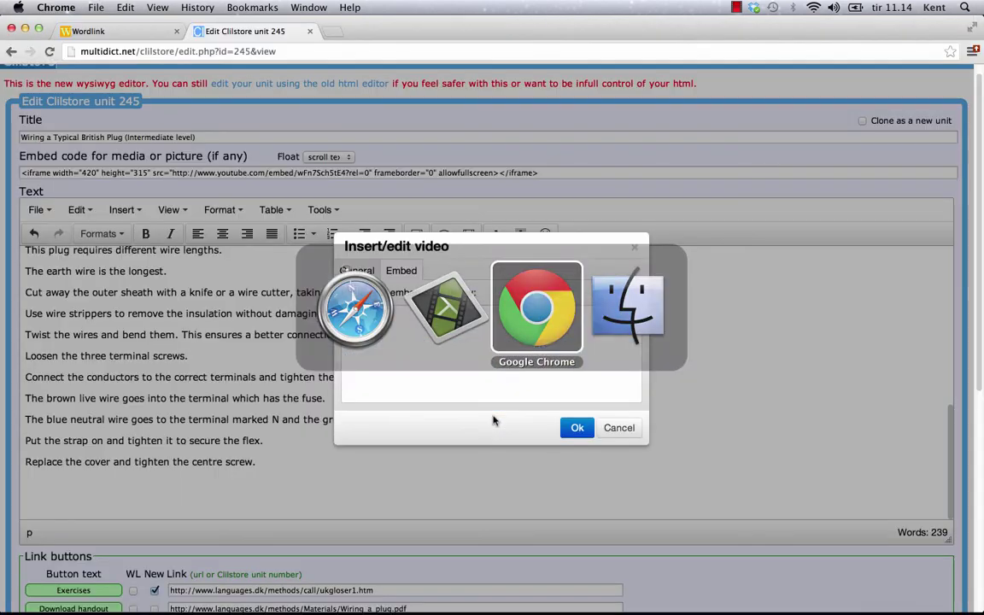
{"action": "right_click", "coordinate": [386, 335]}
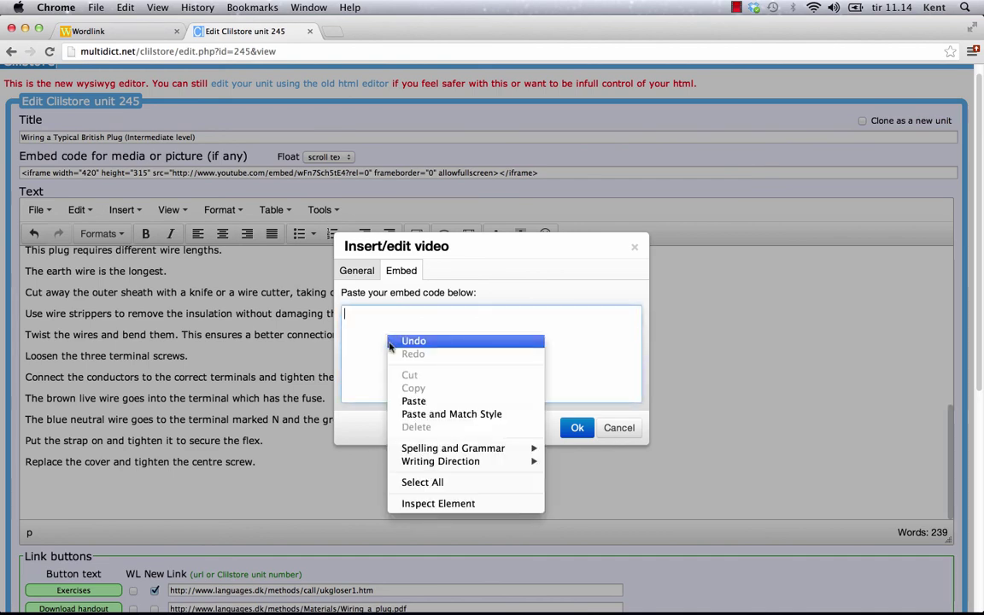
{"action": "left_click", "coordinate": [416, 401]}
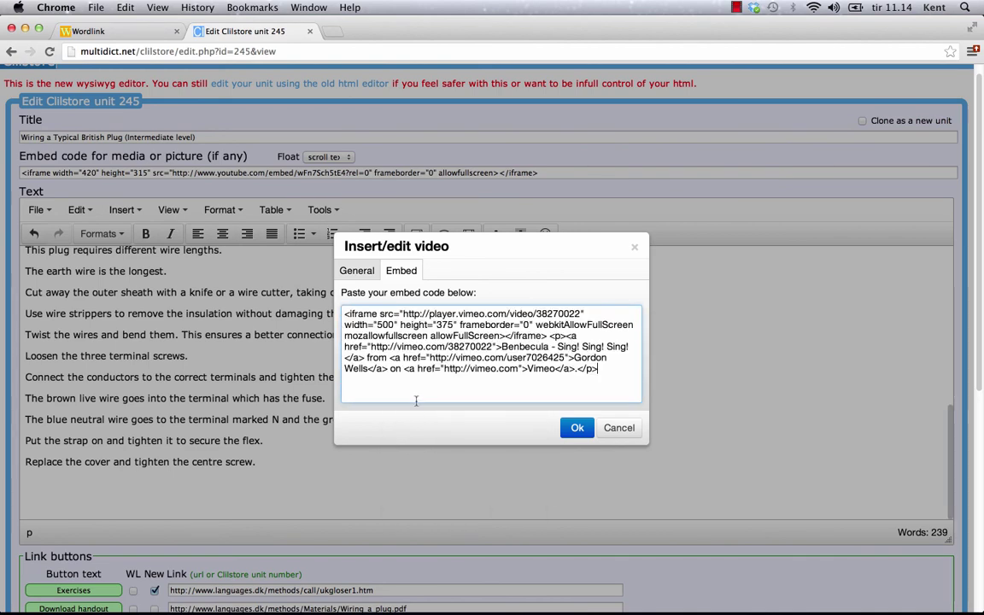
{"action": "left_click", "coordinate": [577, 428]}
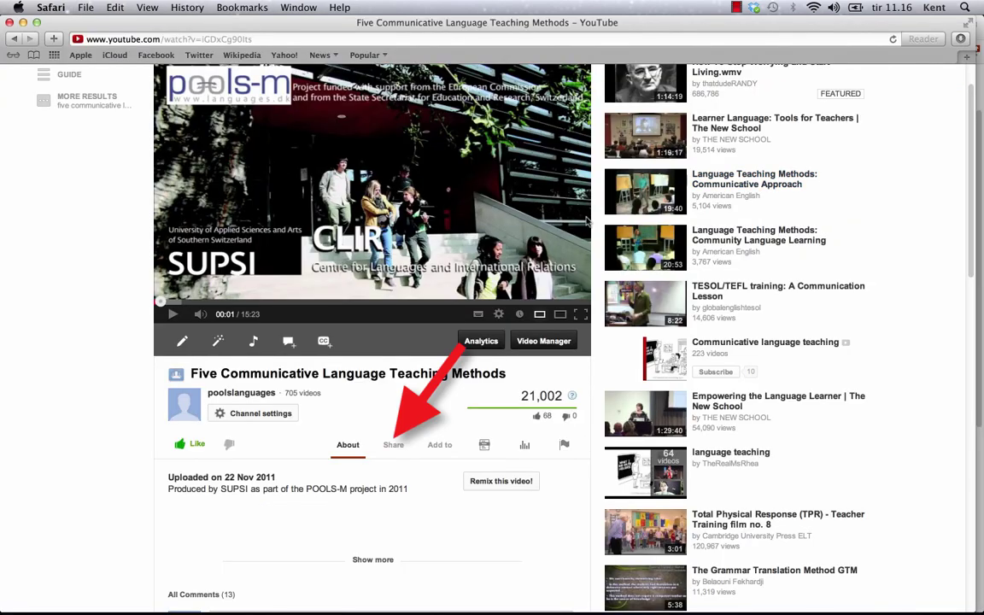
Copy the 560 × 315 iframe code from the video's Share Embed panel
{"action": "left_click", "coordinate": [395, 446]}
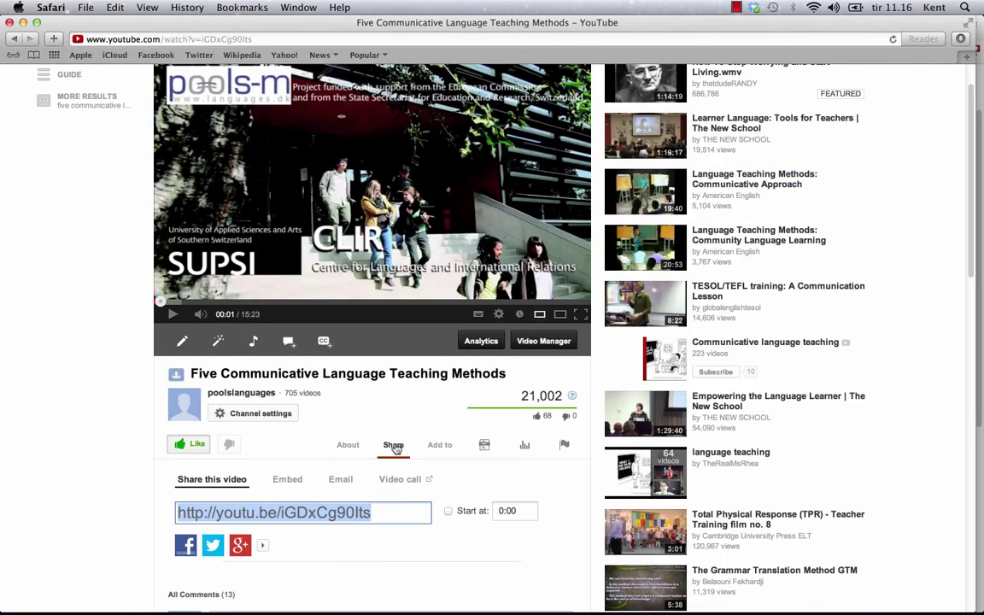
{"action": "left_click", "coordinate": [281, 479]}
{"action": "right_click", "coordinate": [312, 512]}
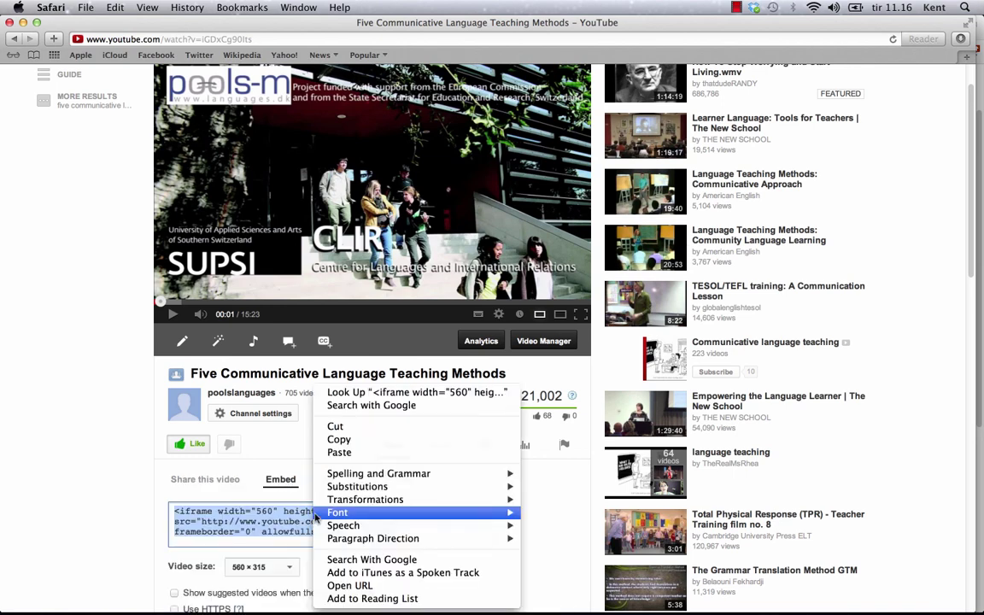
{"action": "left_click", "coordinate": [339, 440]}
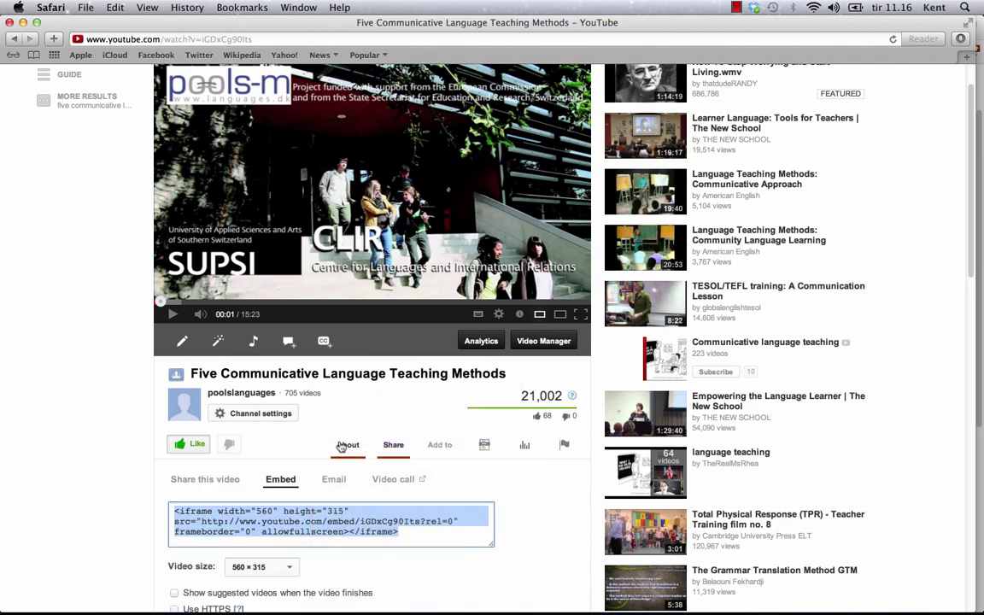
{"action": "key", "text": "super+Tab"}
Paste the 560 × 315 YouTube iframe code into the Embed box and insert it
{"action": "left_click", "coordinate": [386, 341]}
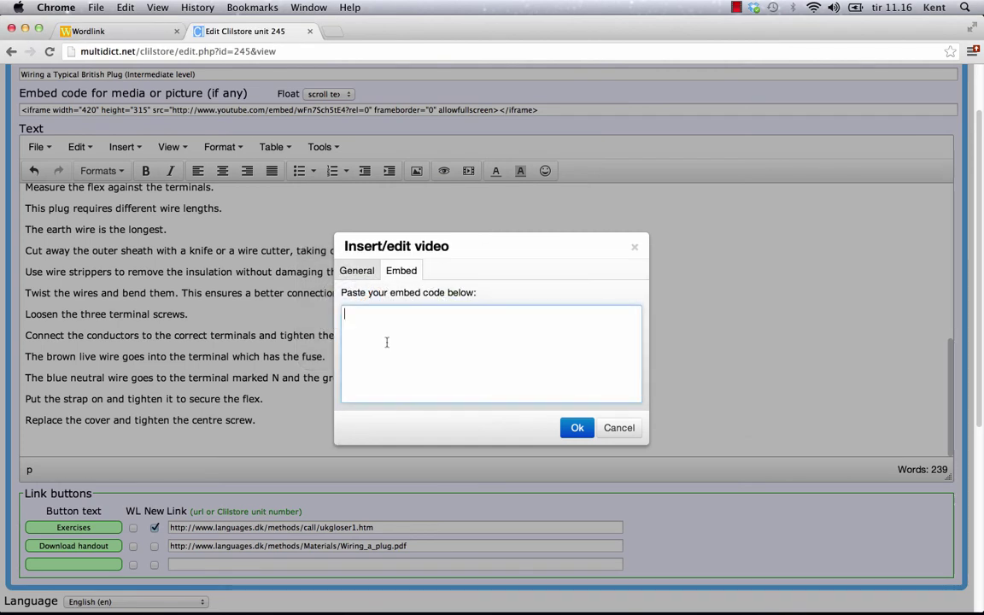
{"action": "right_click", "coordinate": [386, 341]}
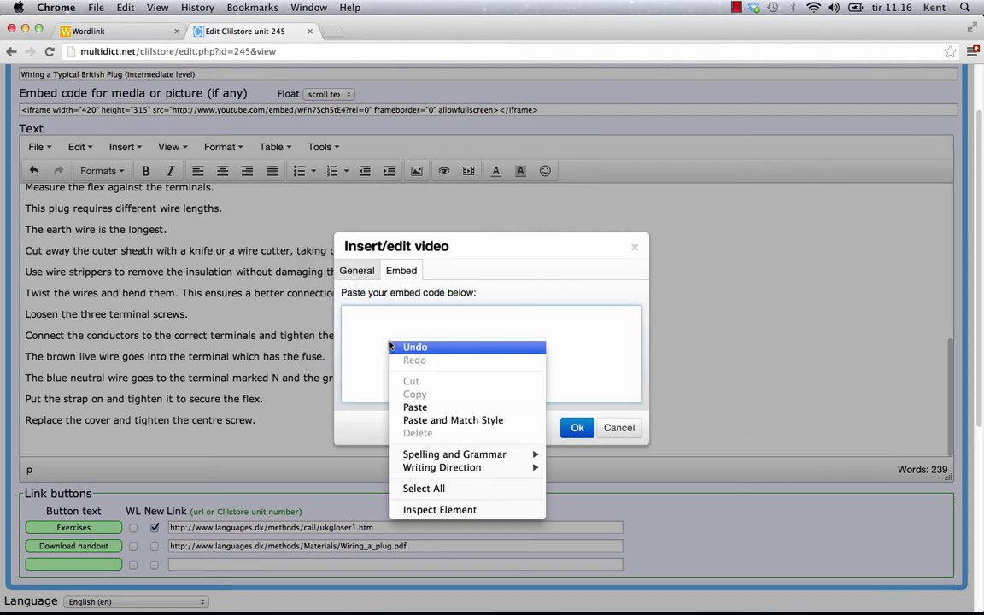
{"action": "left_click", "coordinate": [417, 408]}
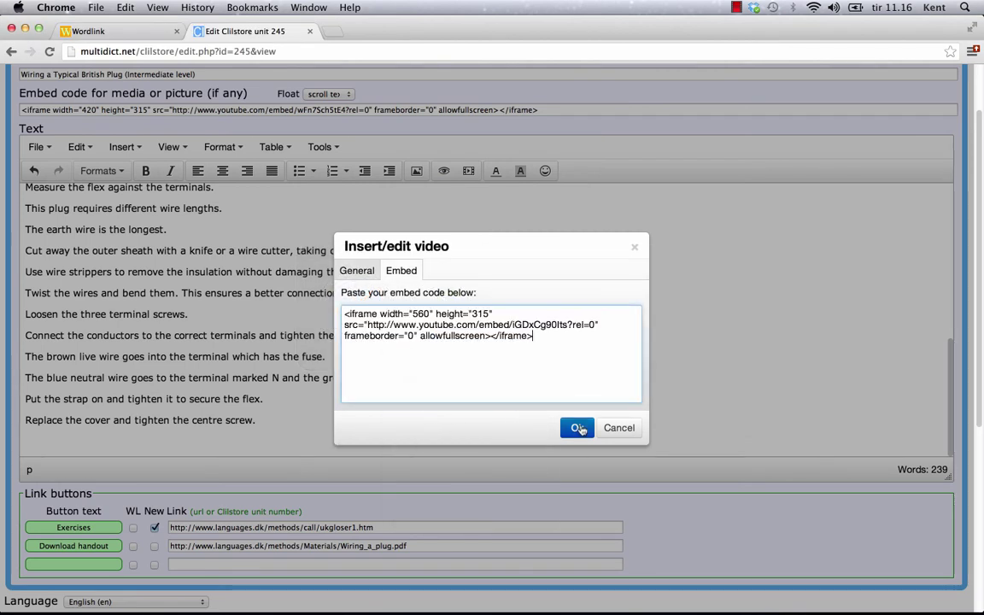
{"action": "left_click", "coordinate": [577, 428]}
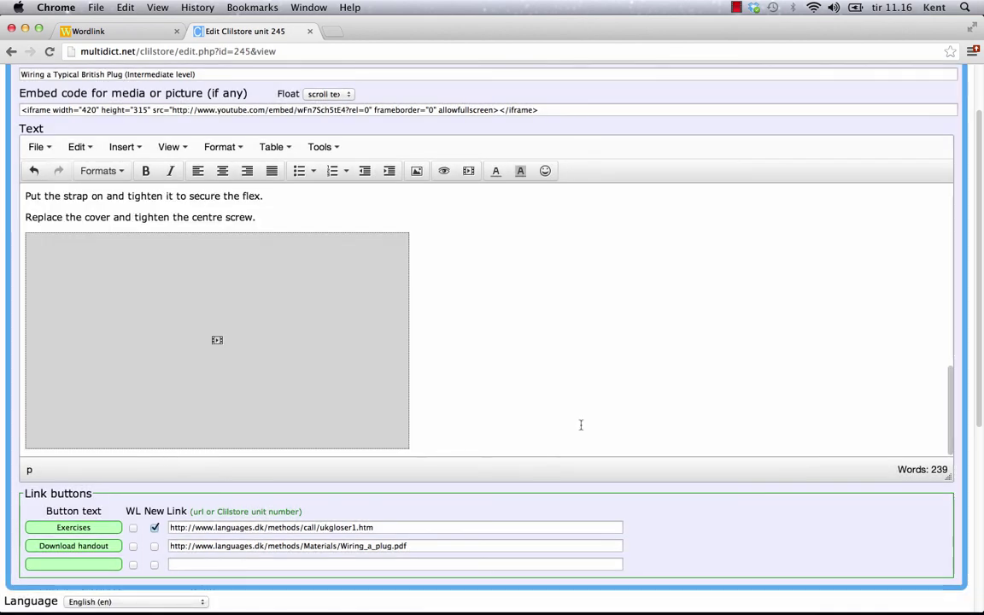